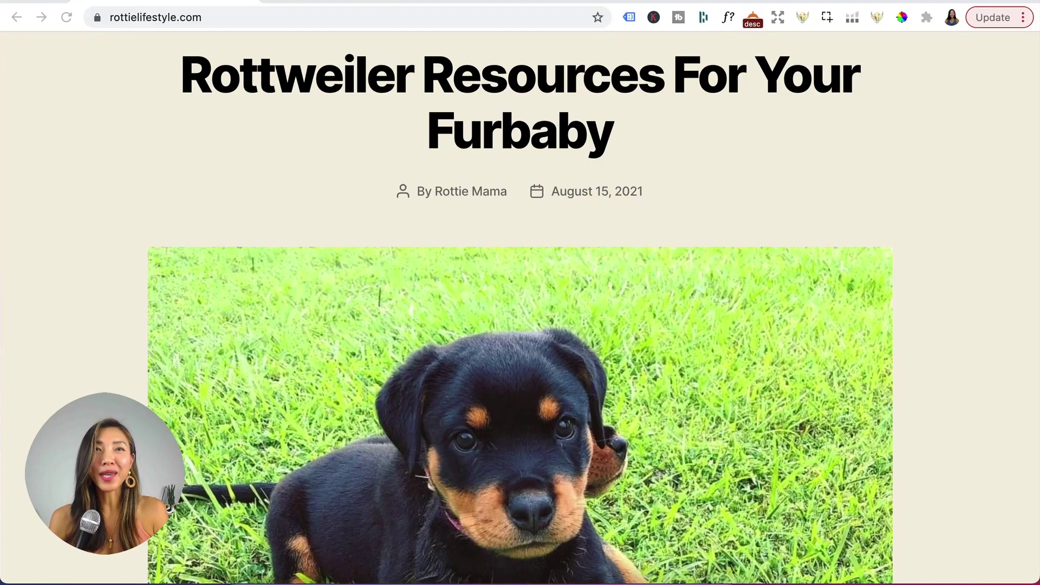
# Switch to Groove and open the custom domain management in the account's domain settings.
pyautogui.scroll(-1, 307, 337)
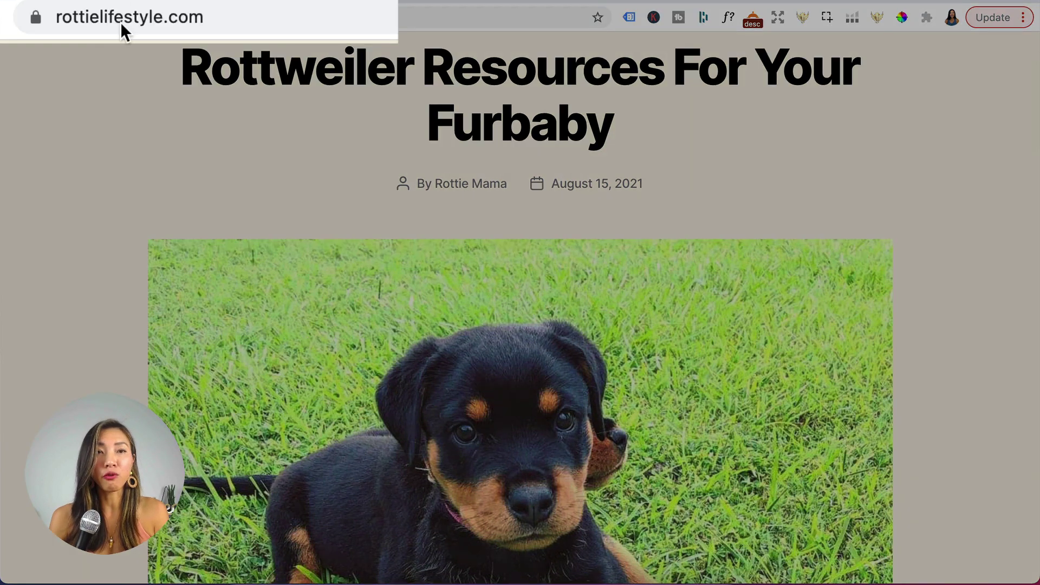
pyautogui.click(329, 2)
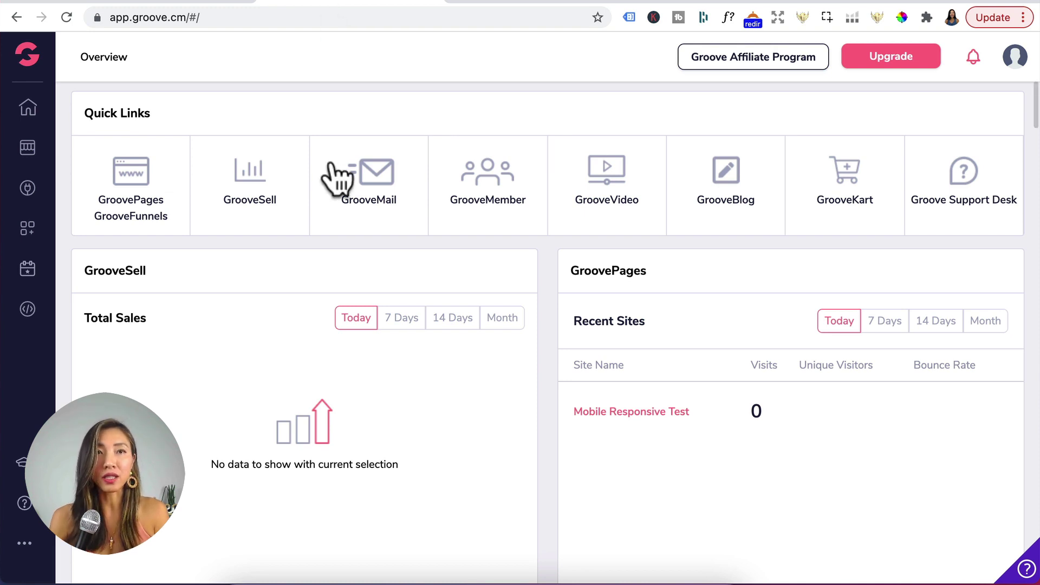
pyautogui.click(1010, 56)
pyautogui.click(883, 123)
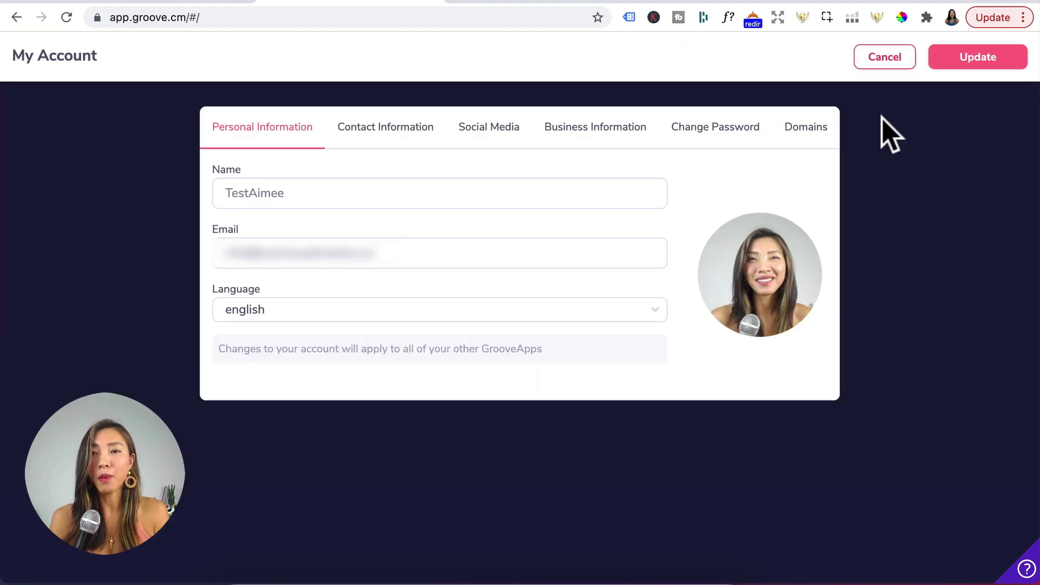
pyautogui.click(802, 133)
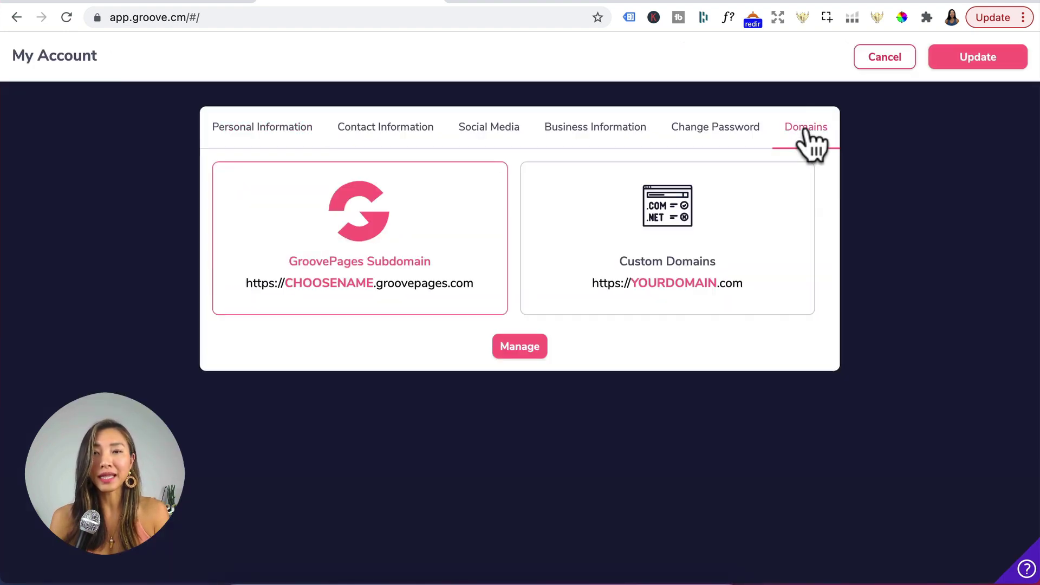
pyautogui.click(658, 244)
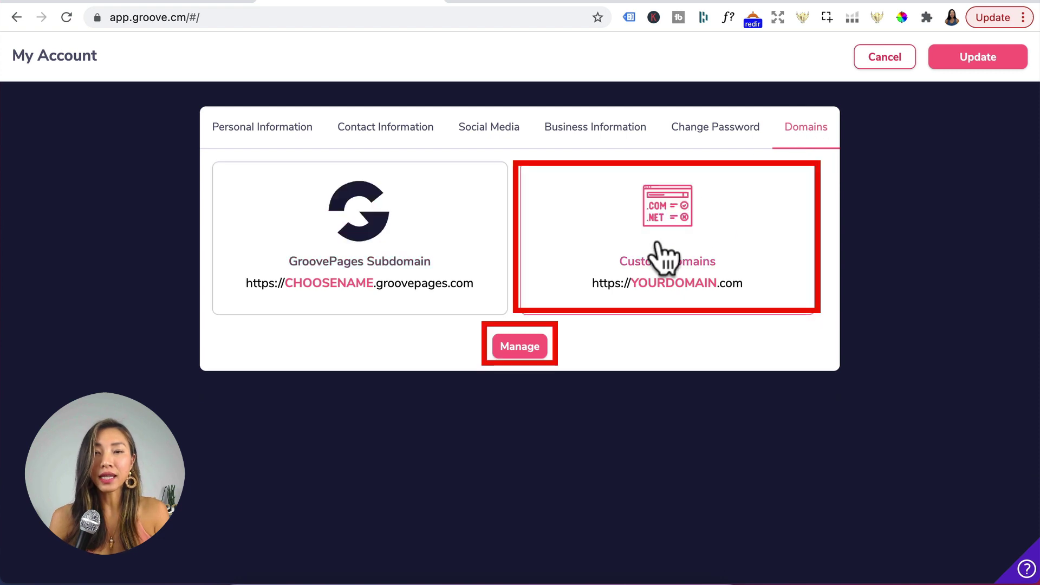
pyautogui.click(522, 348)
# Start adding a custom domain and choose Legacy Domain Setup as its type.
pyautogui.click(792, 191)
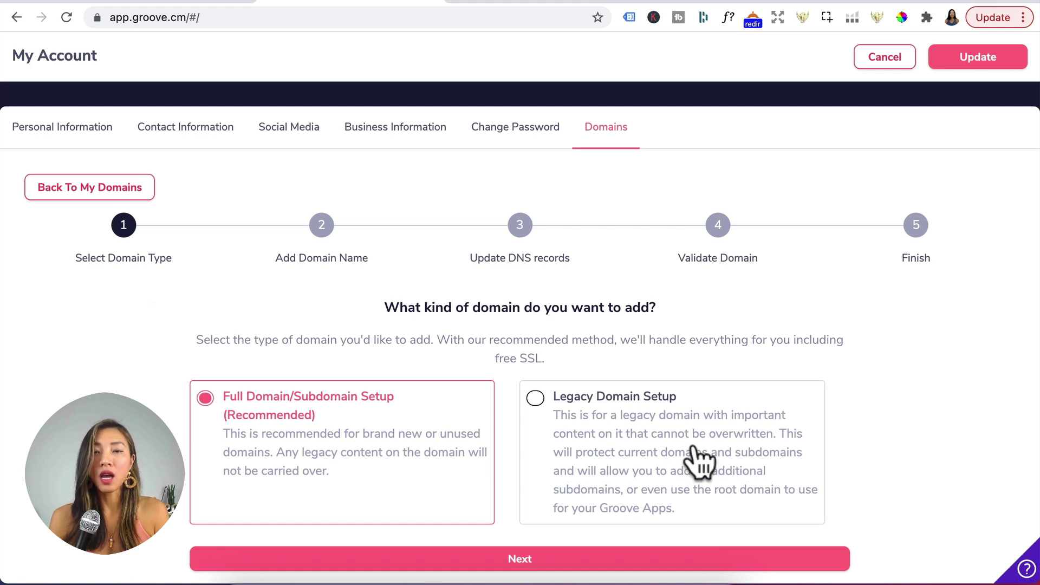
pyautogui.click(639, 429)
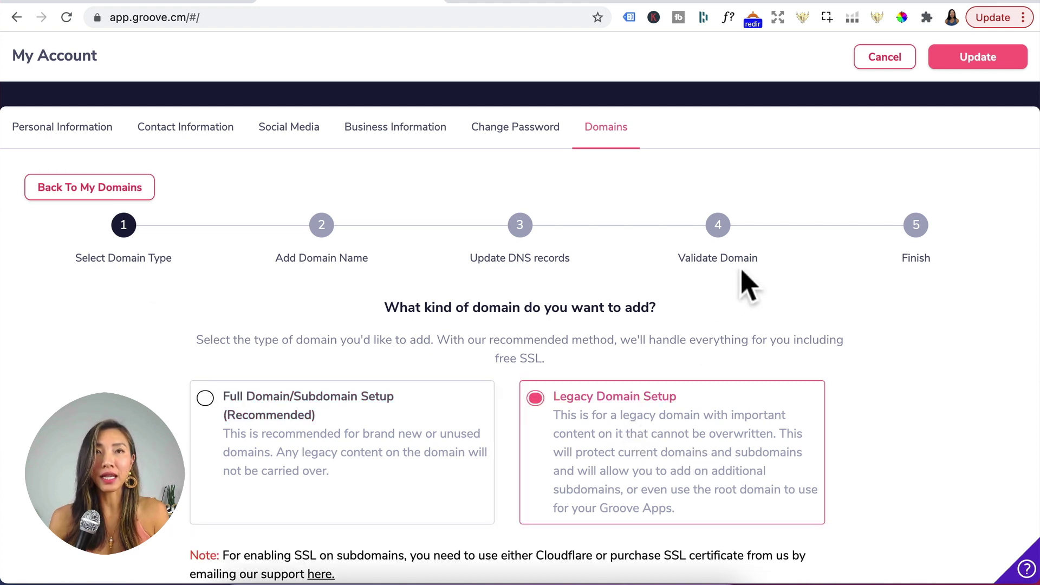
pyautogui.scroll(-1, 748, 290)
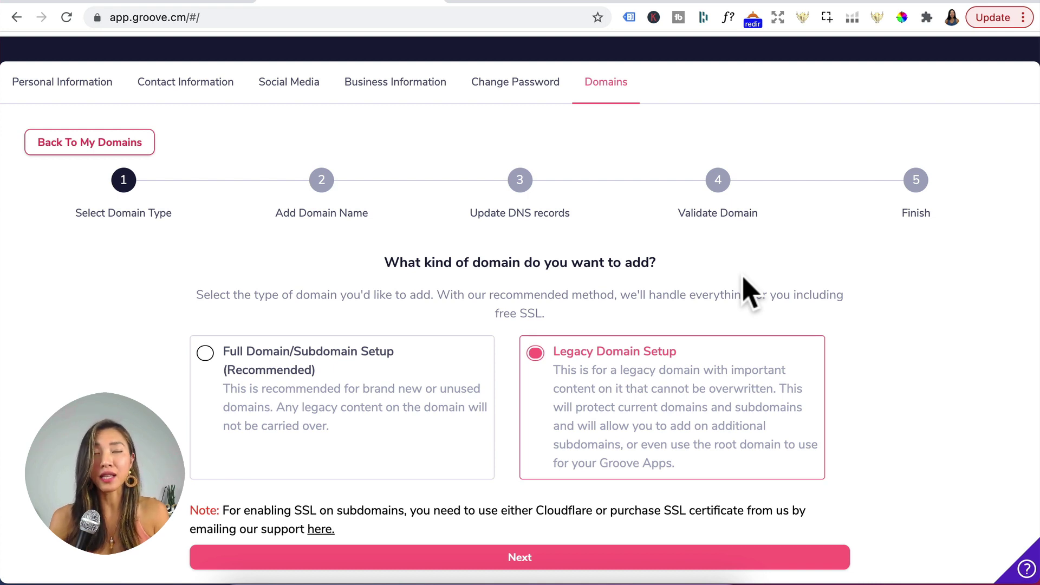
pyautogui.scroll(-1, 748, 290)
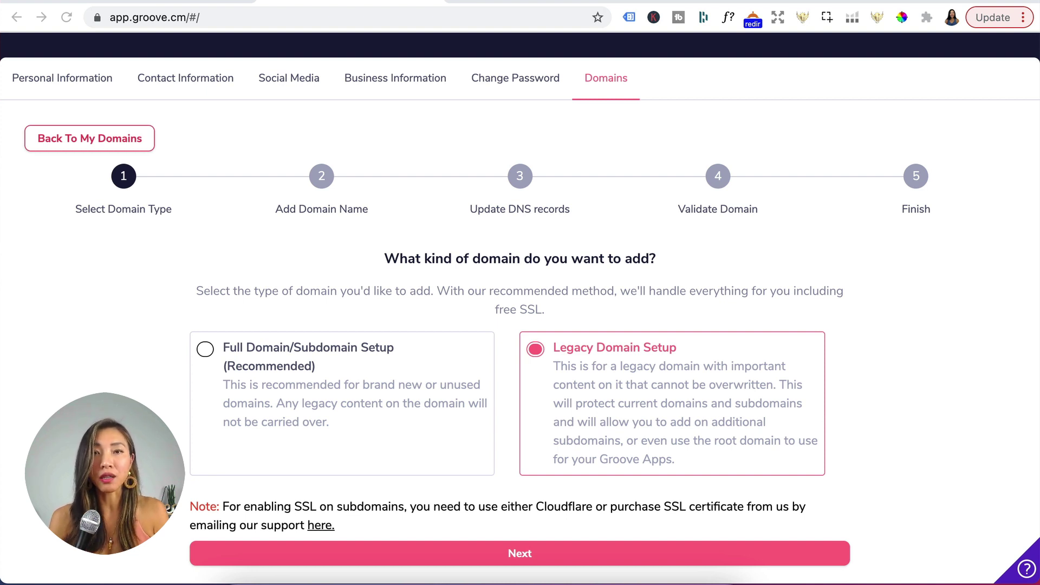
# Switch to Cloudflare and add the site rottielifestyle.com.
pyautogui.click(536, 9)
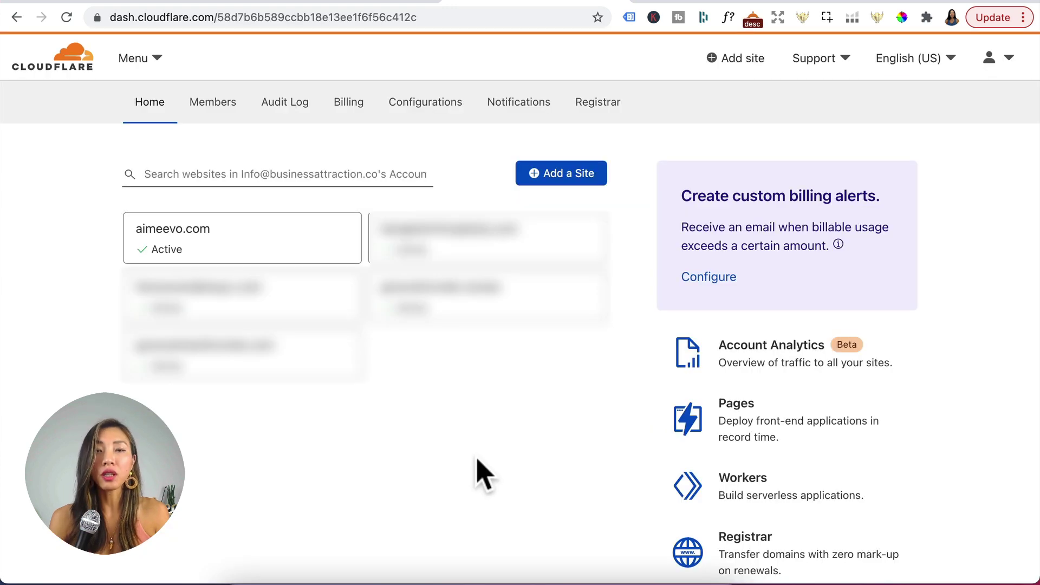
pyautogui.click(558, 179)
pyautogui.write('rottielifestyle.com')
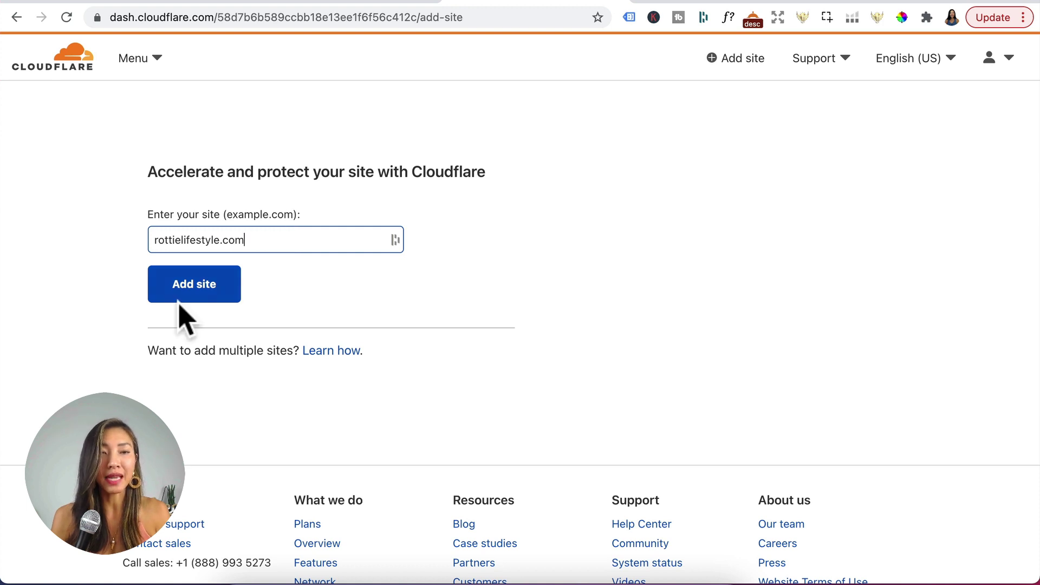
pyautogui.click(203, 287)
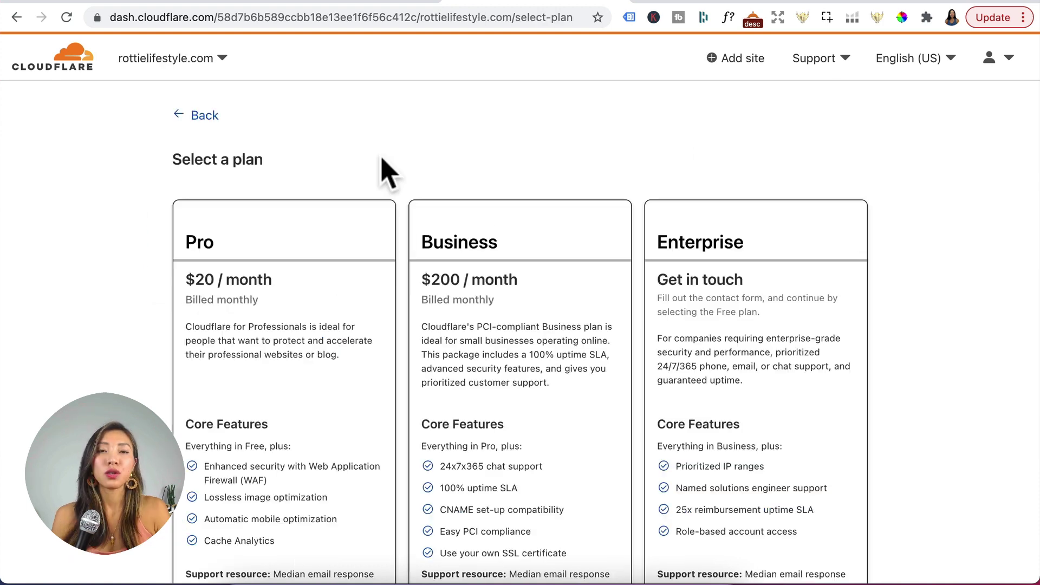
# Choose the Free $0 plan for rottielifestyle.com and accept the listed DNS records.
pyautogui.scroll(-5, 383, 170)
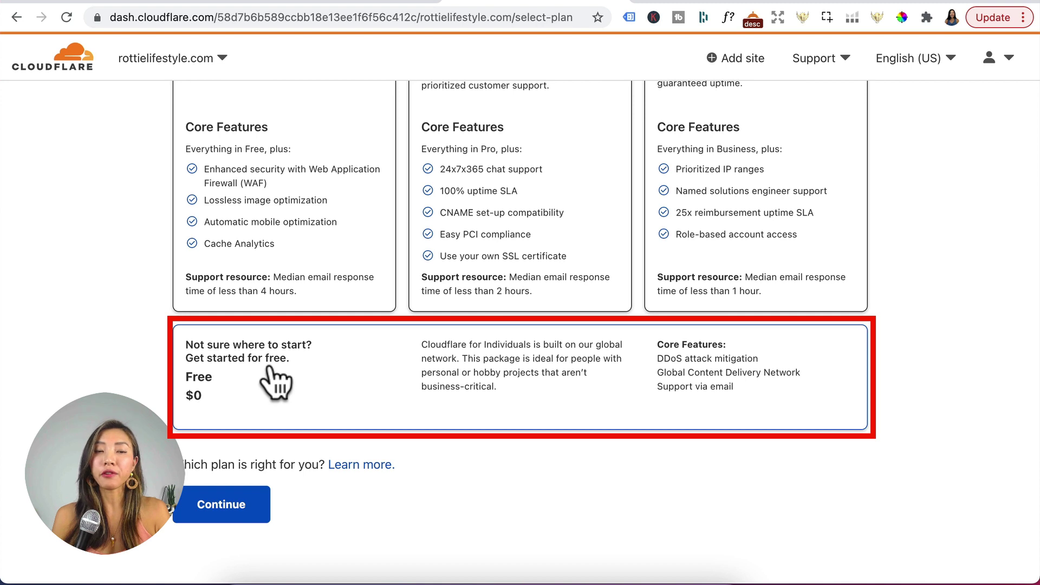
pyautogui.click(247, 507)
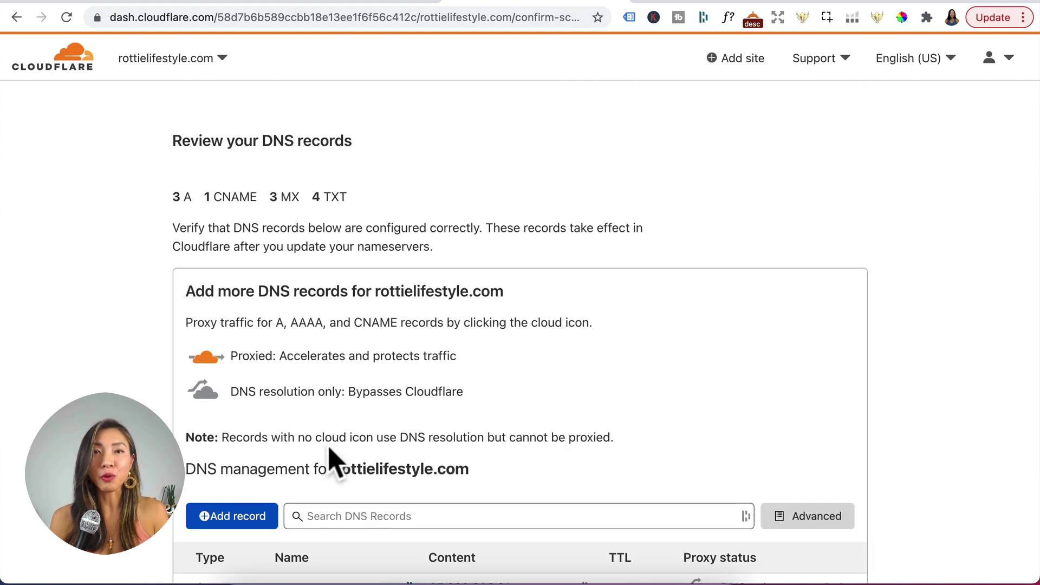
pyautogui.scroll(-6, 332, 461)
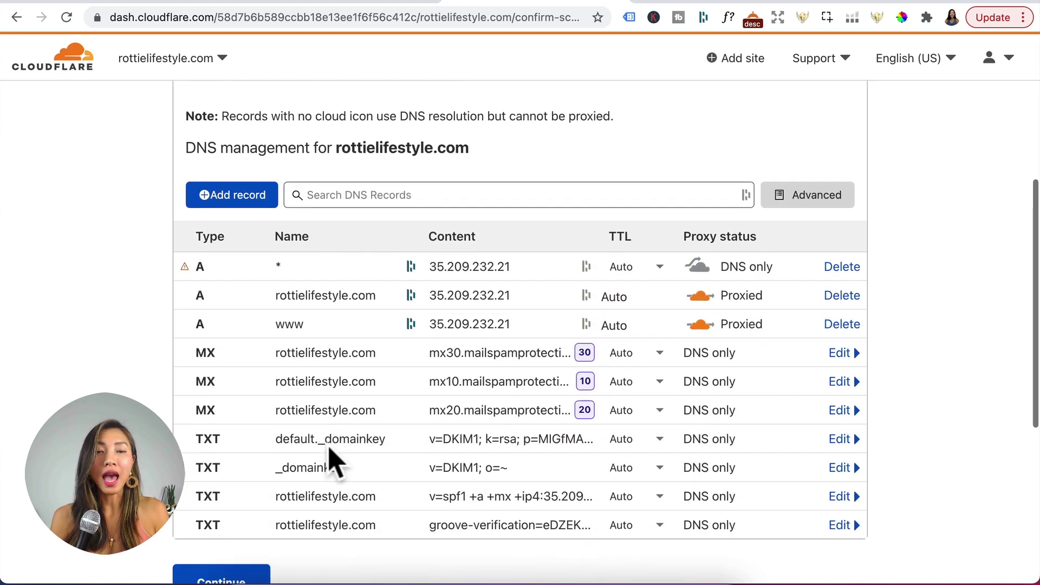
pyautogui.scroll(-1, 325, 542)
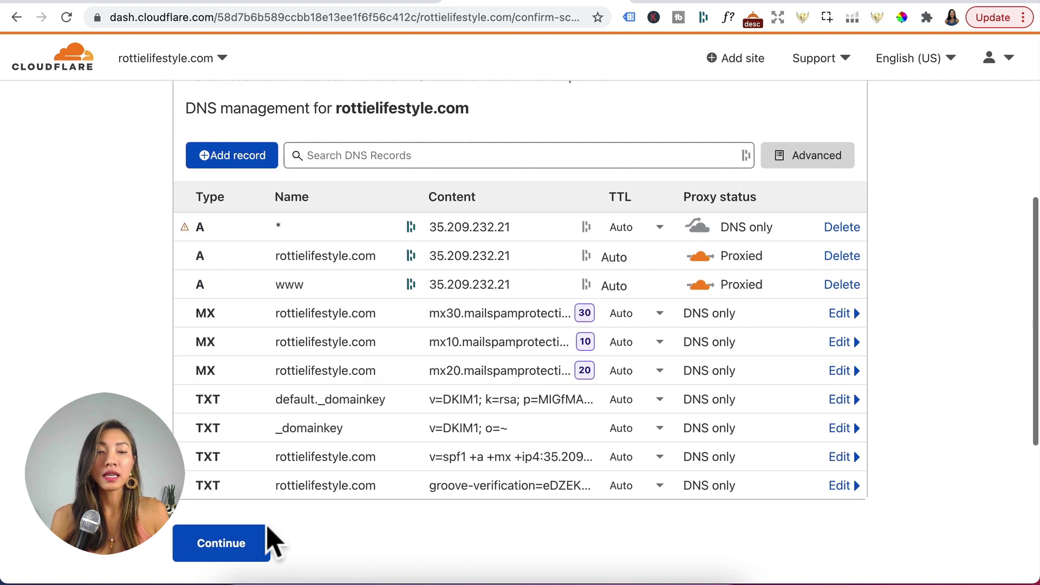
pyautogui.click(222, 552)
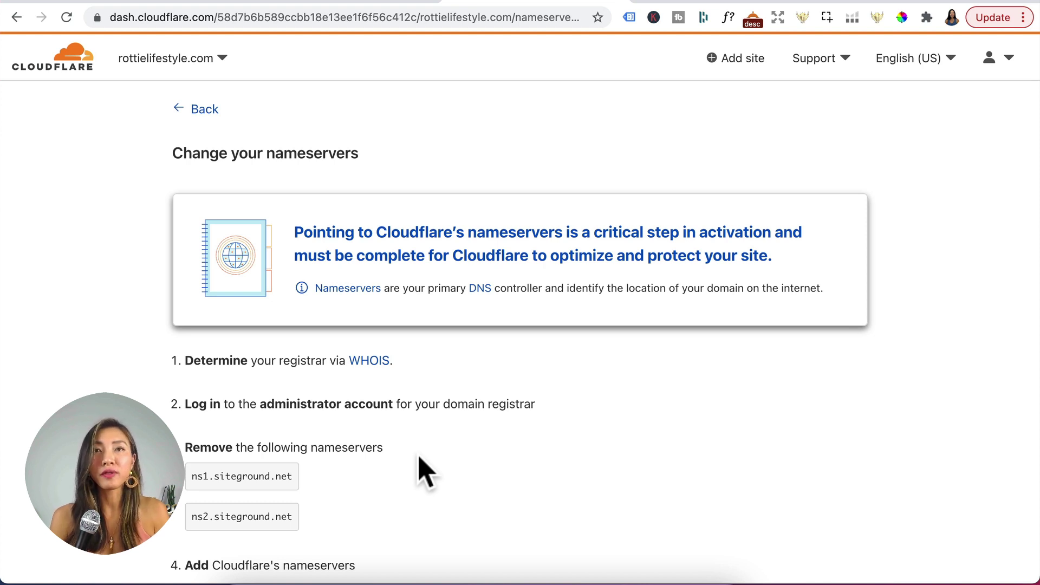
# Review Cloudflare's nameserver instructions, switch to Porkbun and clear the SiteGround entries from rottielifestyle.com's authoritative nameservers.
pyautogui.scroll(-1, 425, 471)
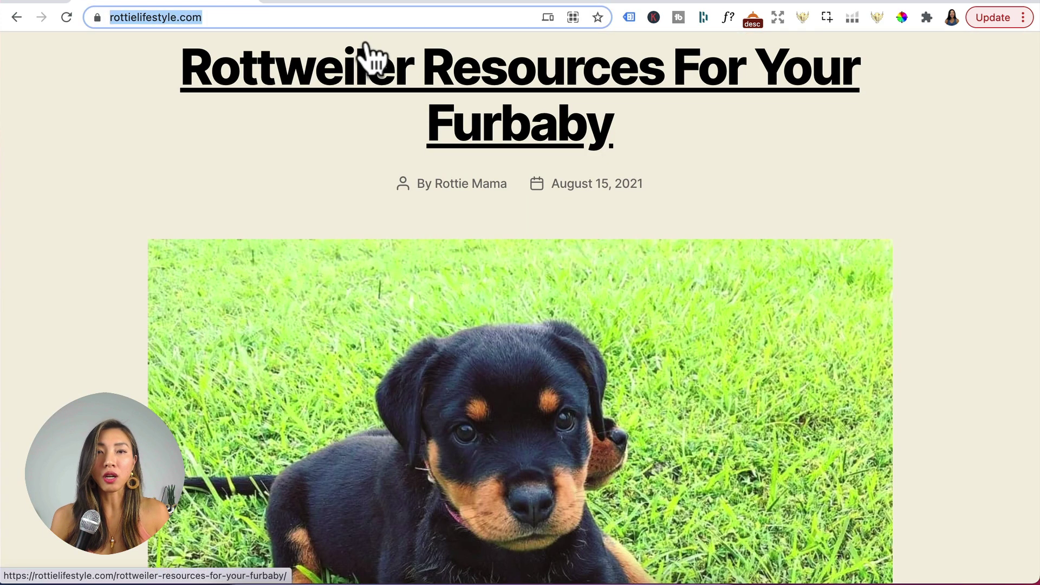
pyautogui.click(567, 2)
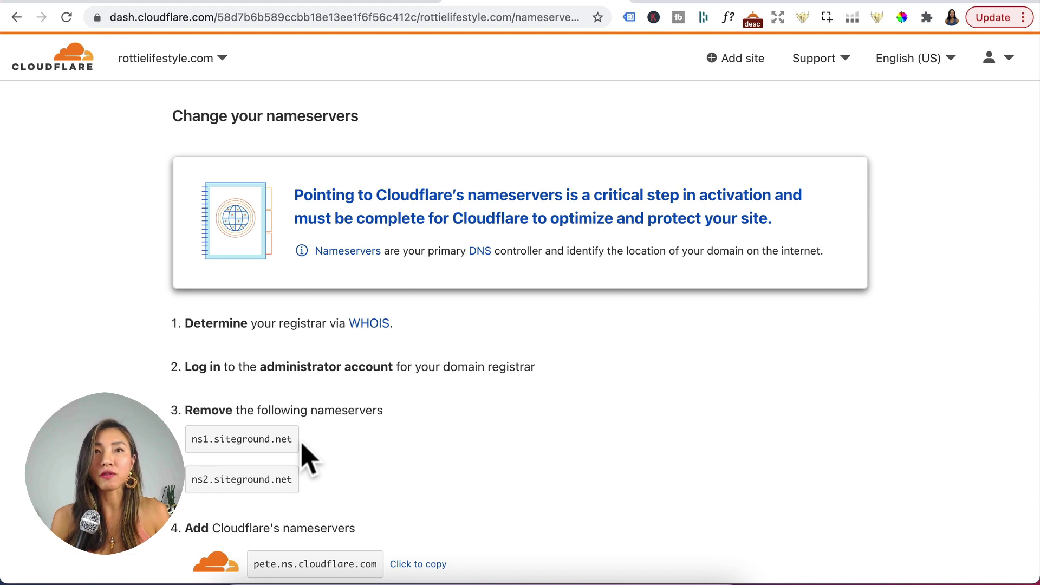
pyautogui.scroll(-1, 307, 458)
pyautogui.scroll(-2, 242, 464)
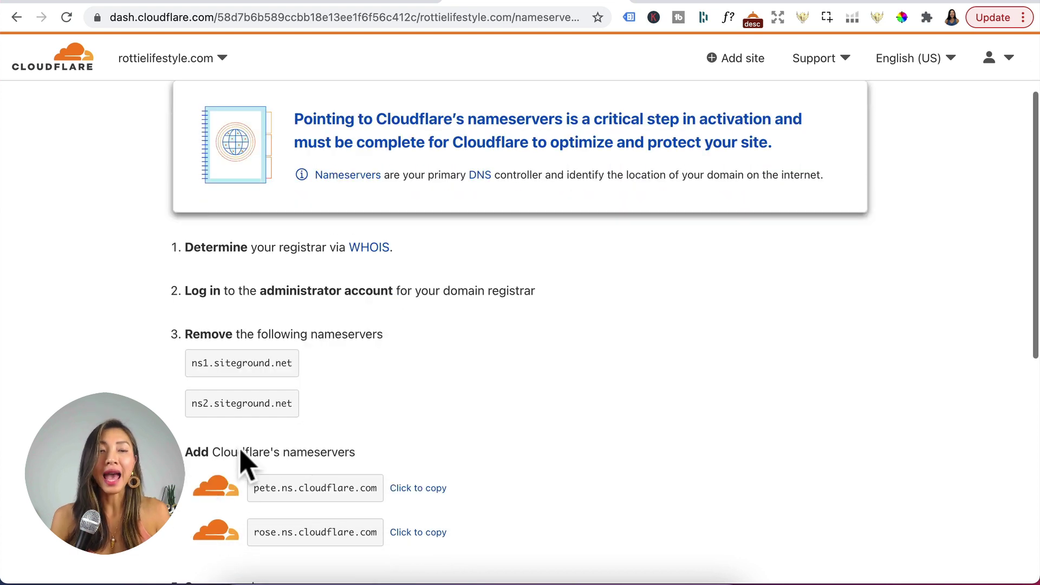
pyautogui.scroll(-2, 325, 477)
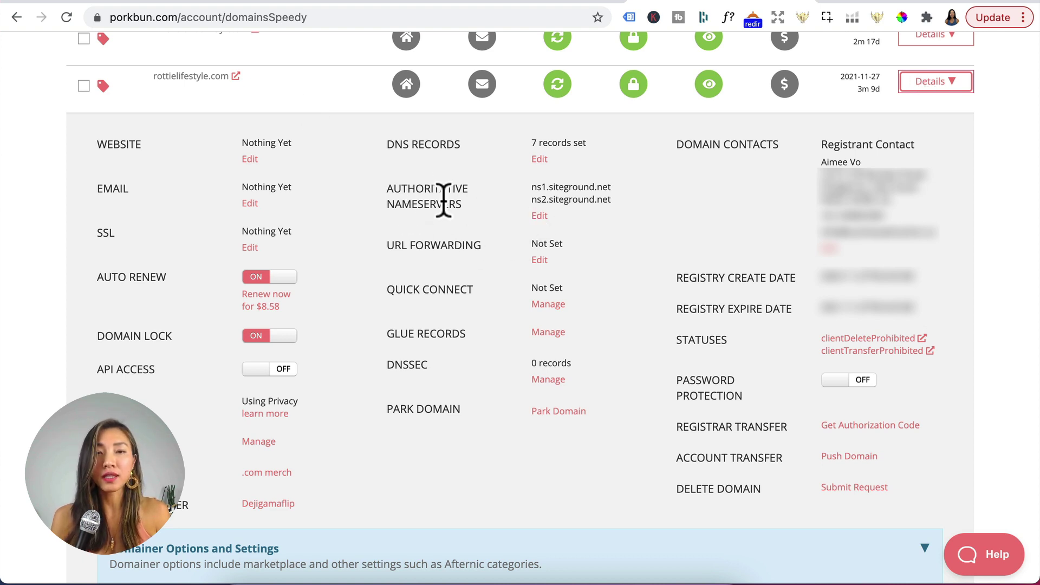
pyautogui.click(539, 217)
pyautogui.press('BackSpace')
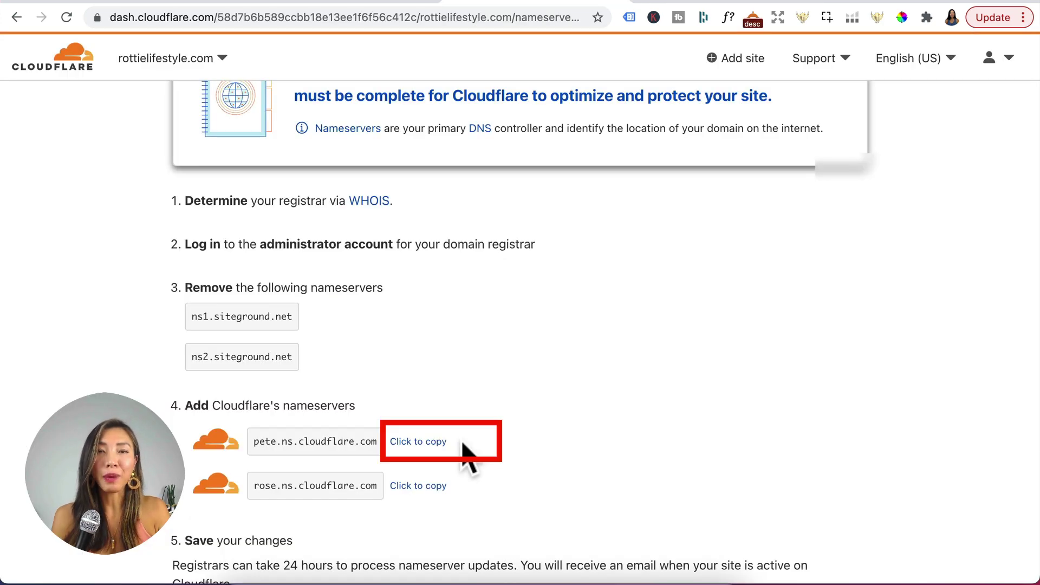
# Copy Cloudflare's nameservers pete.ns.cloudflare.com and rose.ns.cloudflare.com into Porkbun's authoritative nameservers for rottielifestyle.com, one per line, and submit them.
pyautogui.click(412, 451)
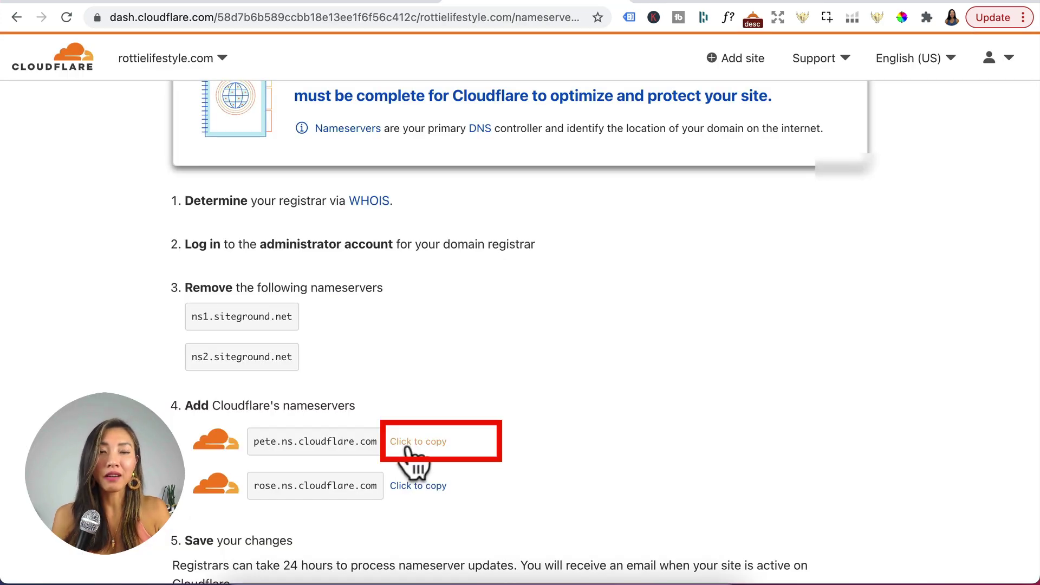
pyautogui.click(704, 5)
pyautogui.press('super+v')
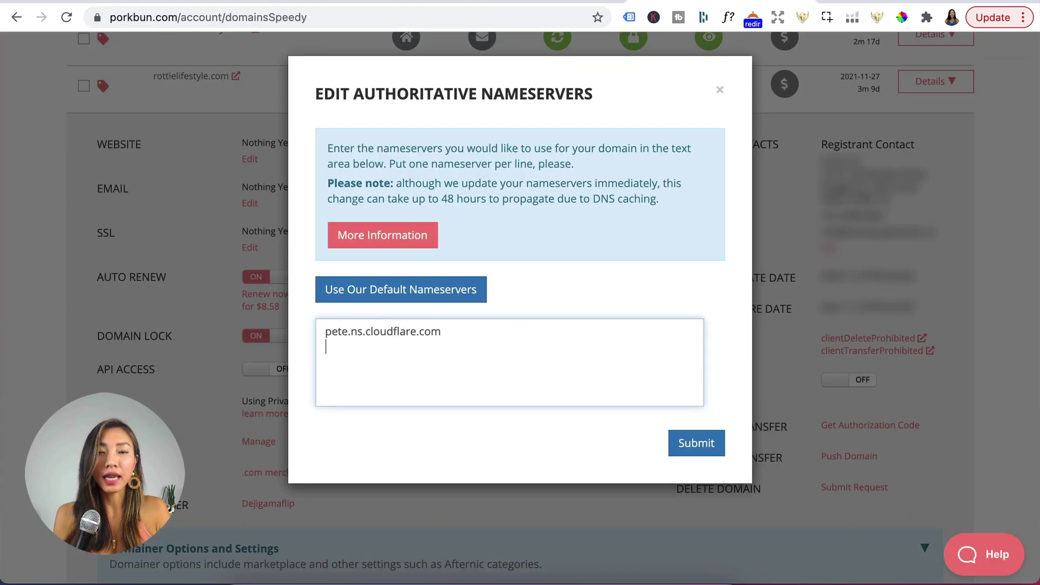
pyautogui.click(537, 3)
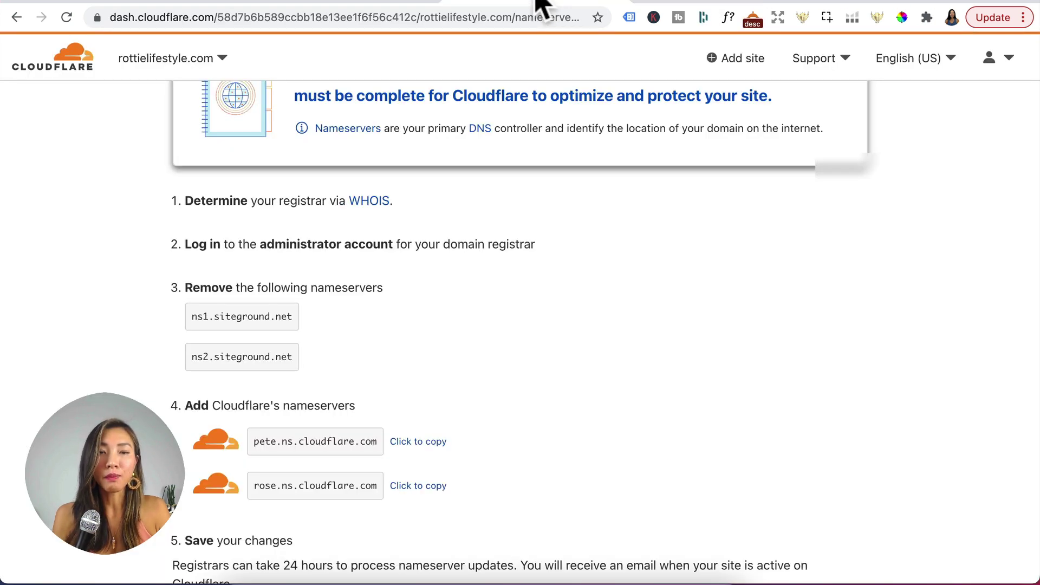
pyautogui.click(418, 486)
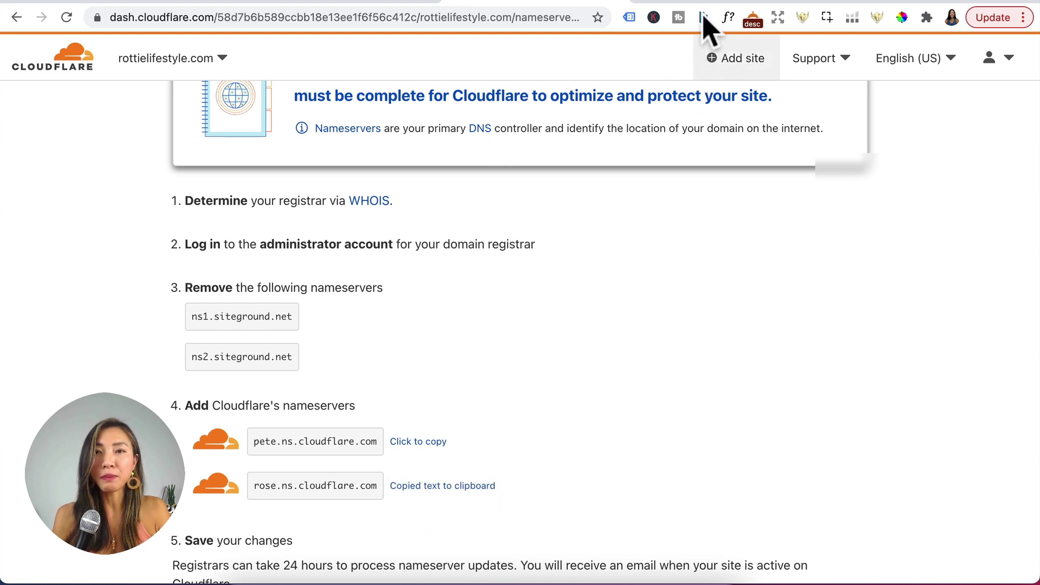
pyautogui.click(718, 5)
pyautogui.press('Return')
pyautogui.press('super+v')
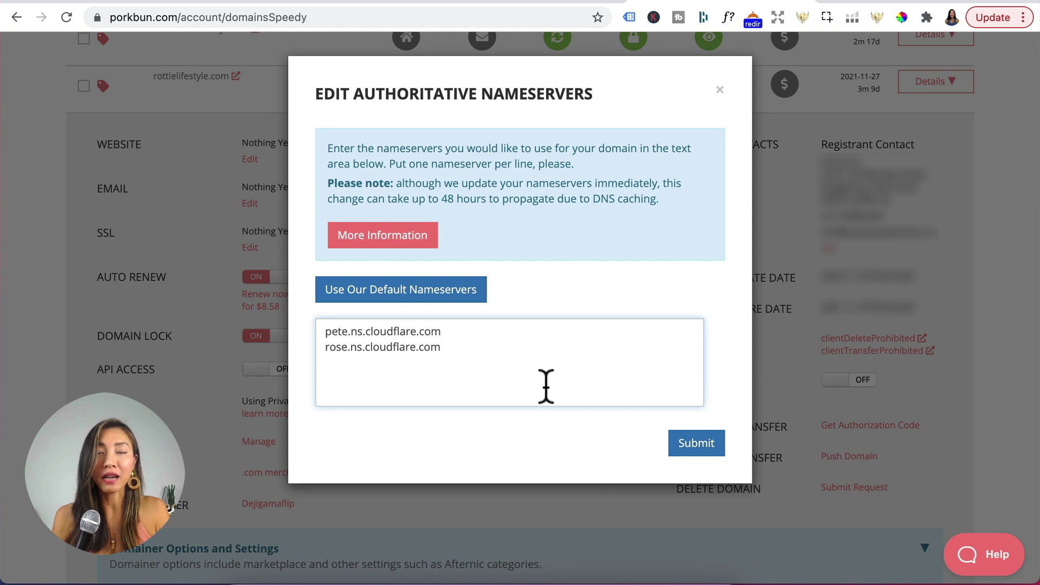
pyautogui.click(695, 449)
# Return to Cloudflare and confirm that the nameserver change is done so the nameservers get checked.
pyautogui.click(539, 4)
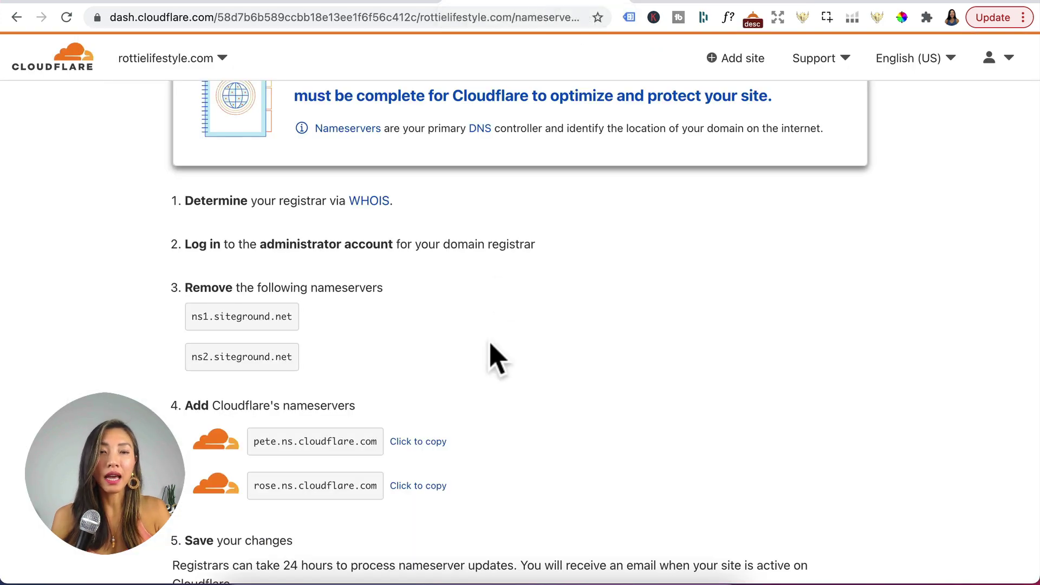
pyautogui.scroll(-10, 493, 352)
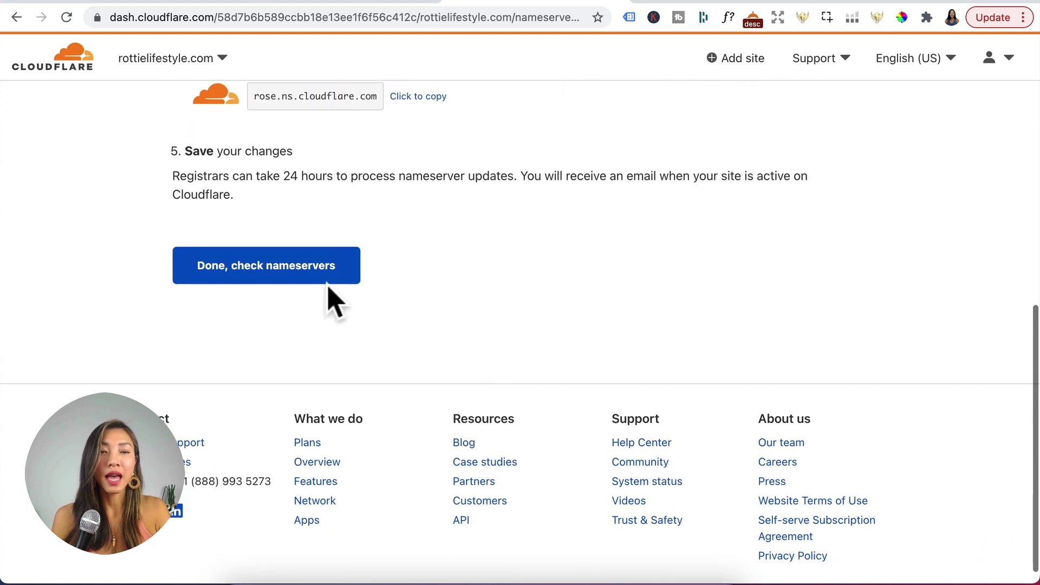
pyautogui.click(266, 282)
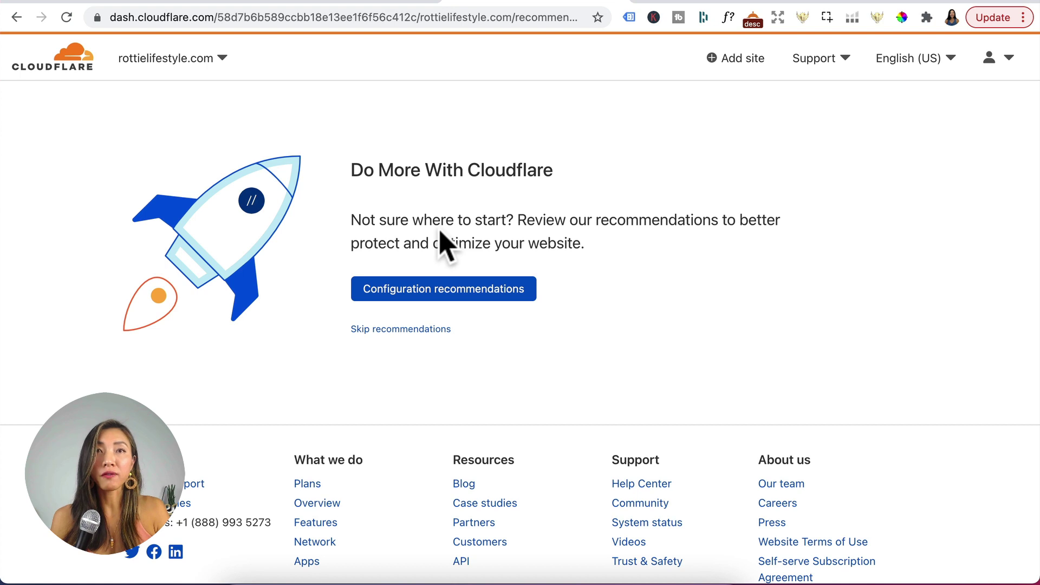
# Apply the Always Use HTTPS and Auto Minify configuration recommendations, then go to the site's overview page.
pyautogui.click(449, 303)
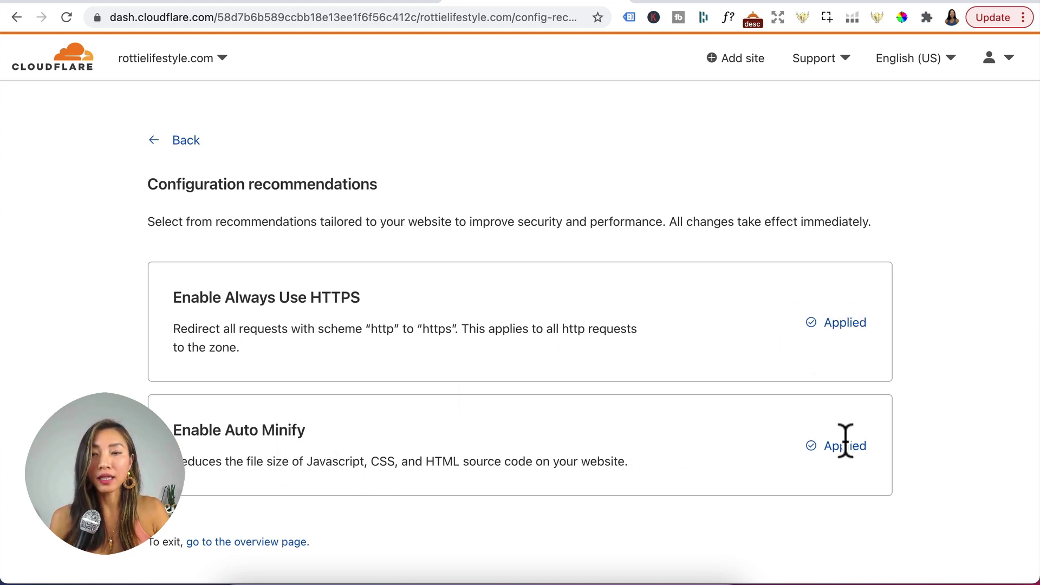
pyautogui.scroll(-2, 724, 523)
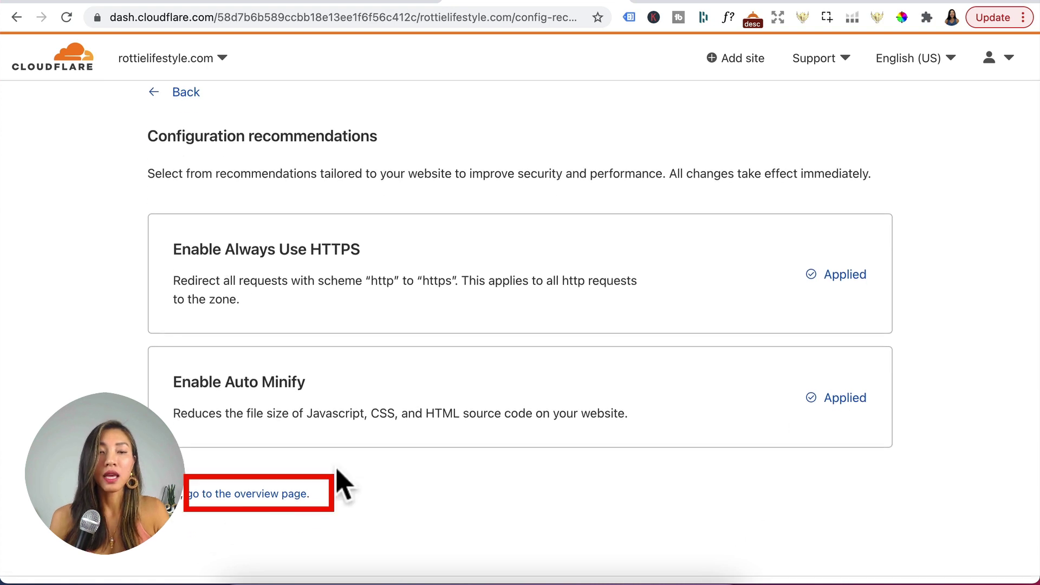
pyautogui.click(235, 496)
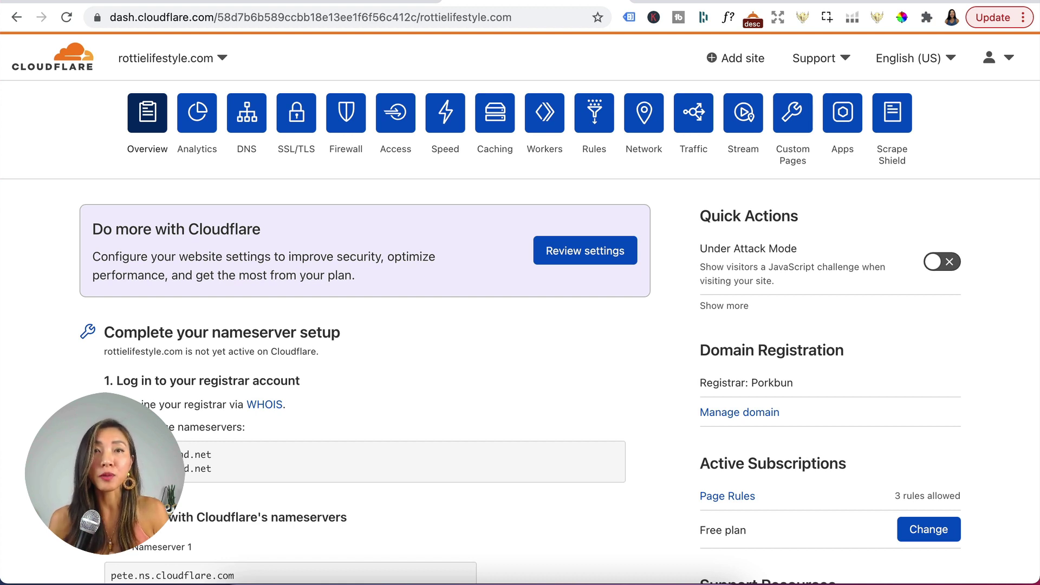
# Return to Groove, continue with the Legacy Domain Setup and submit rottielifestyle.com as the domain to add.
pyautogui.click(345, 3)
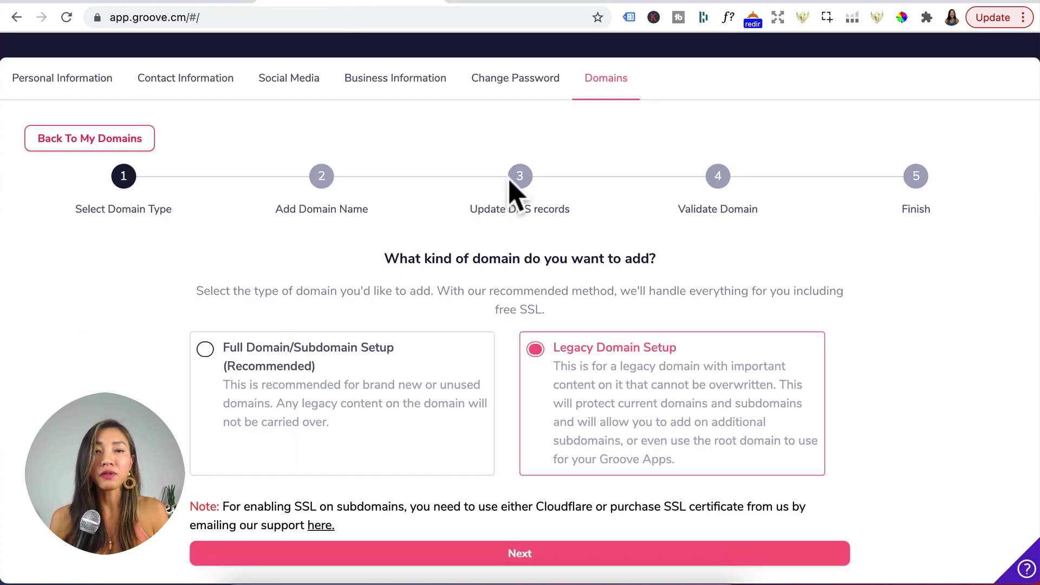
pyautogui.click(510, 559)
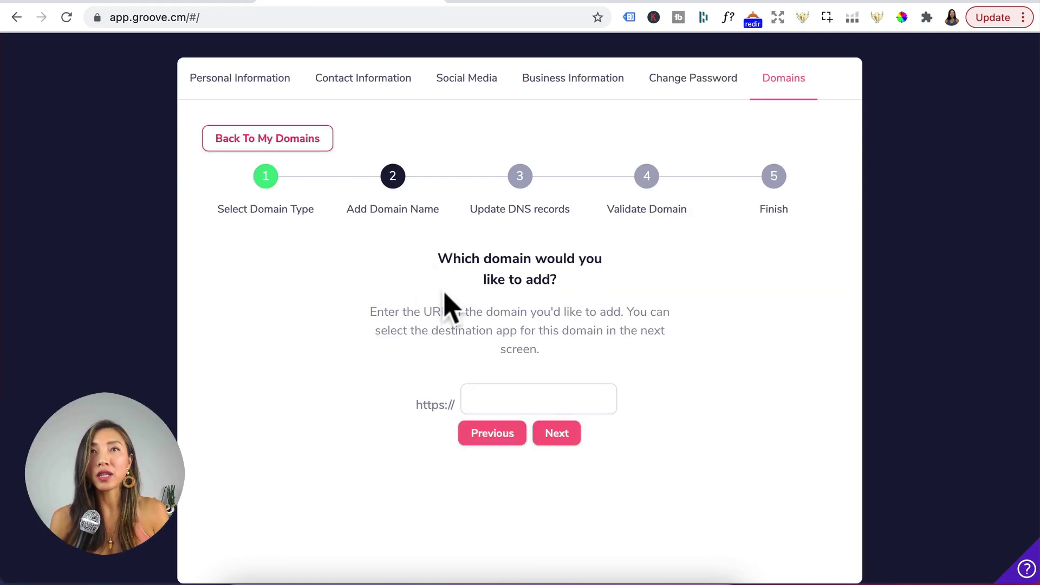
pyautogui.click(488, 395)
pyautogui.hotkey('ctrl', 'v')
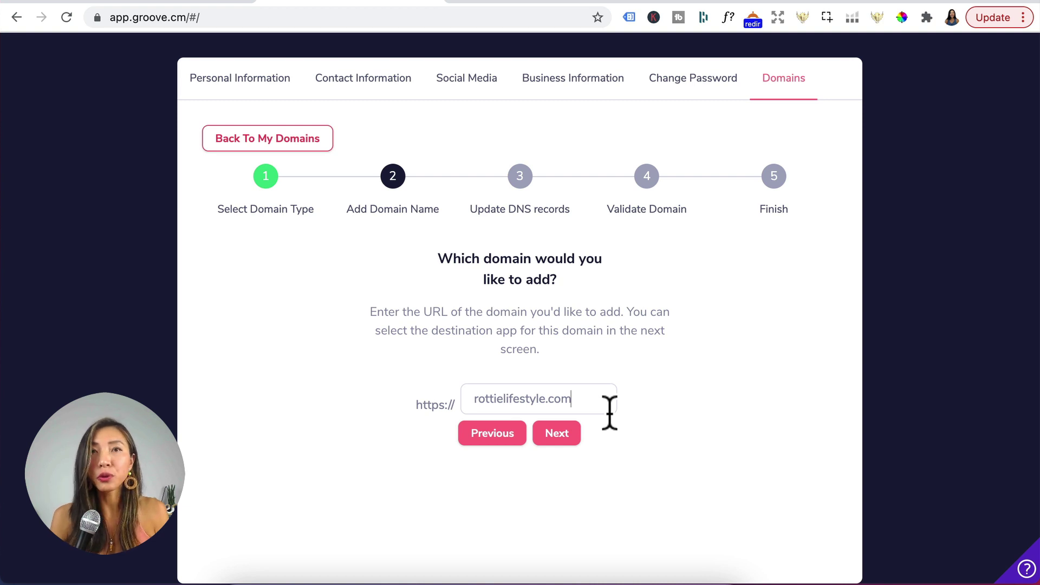
pyautogui.click(556, 433)
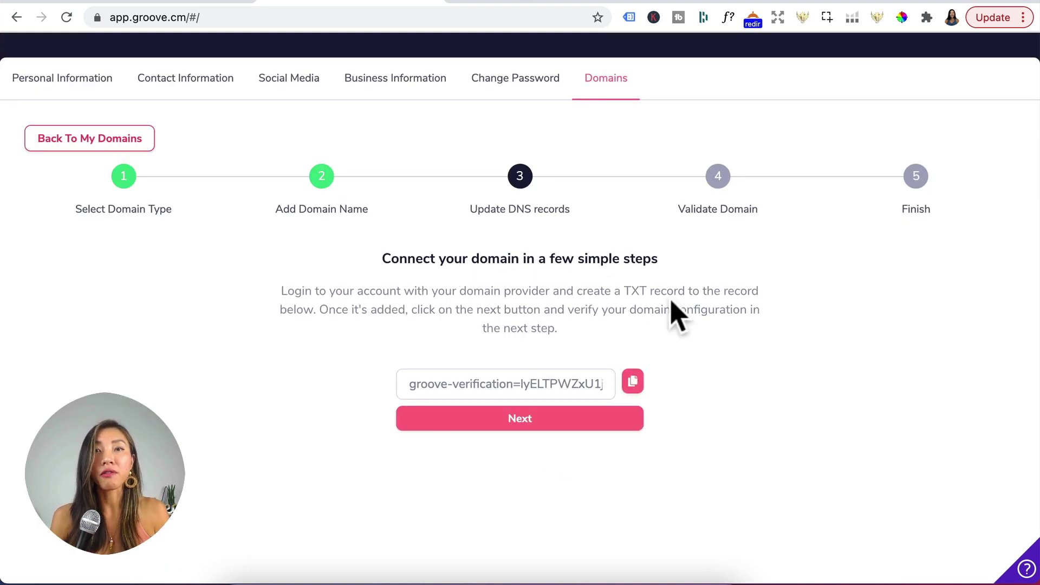
# Copy Groove's TXT verification value, switch to Cloudflare and open the DNS management for rottielifestyle.com.
pyautogui.click(632, 383)
pyautogui.click(536, 2)
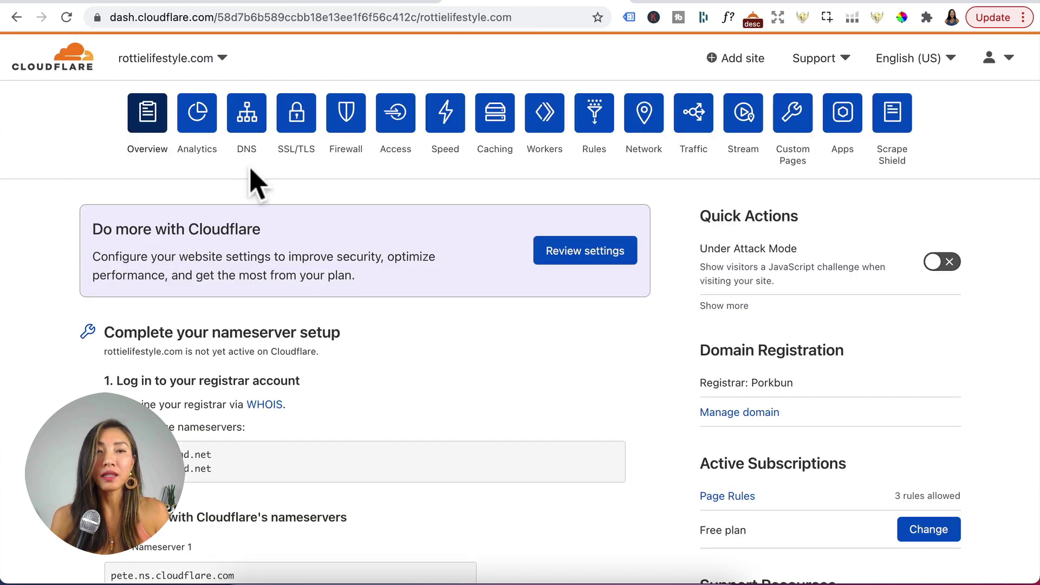
pyautogui.click(246, 120)
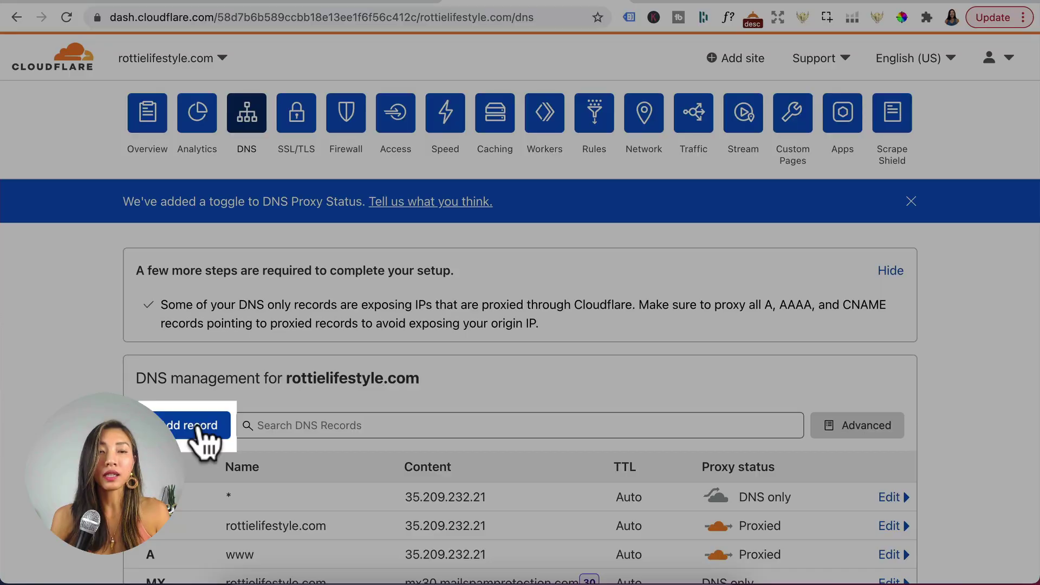
# Add and save a TXT record named @ with the copied Groove verification value as its content.
pyautogui.click(205, 428)
pyautogui.scroll(-4, 228, 380)
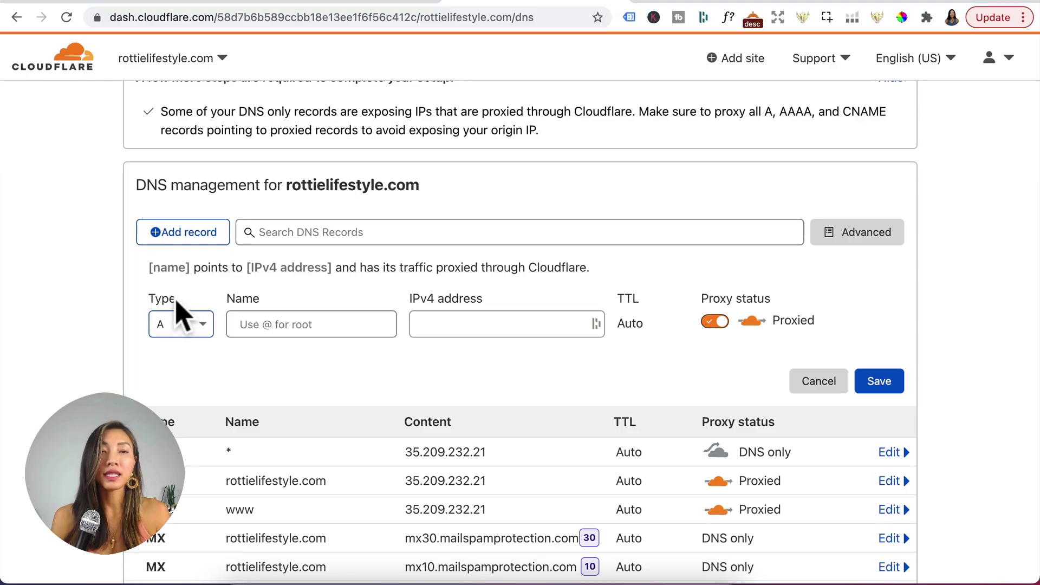
pyautogui.click(203, 330)
pyautogui.scroll(-5, 184, 515)
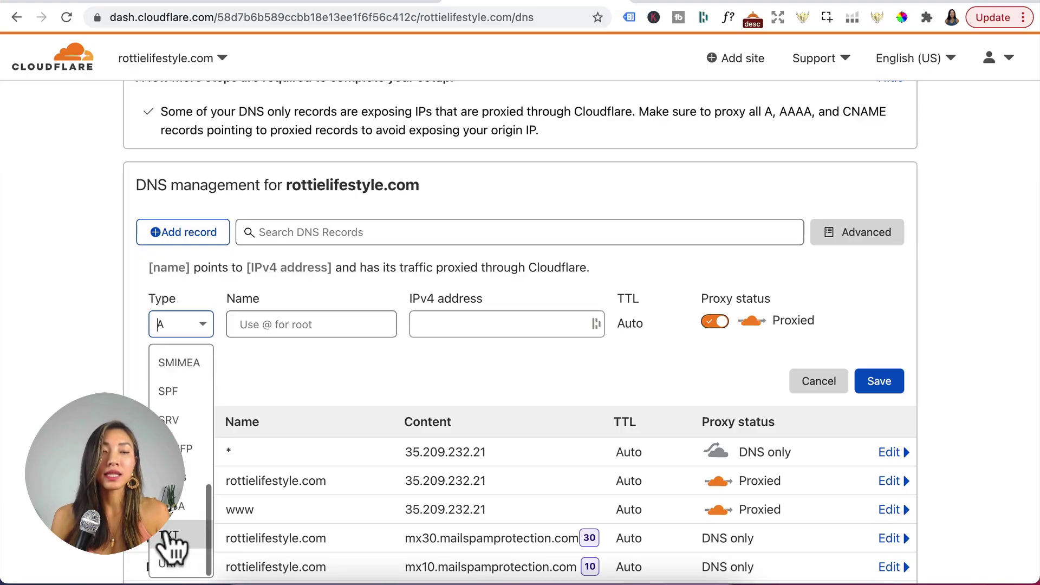
pyautogui.click(165, 545)
pyautogui.write('@')
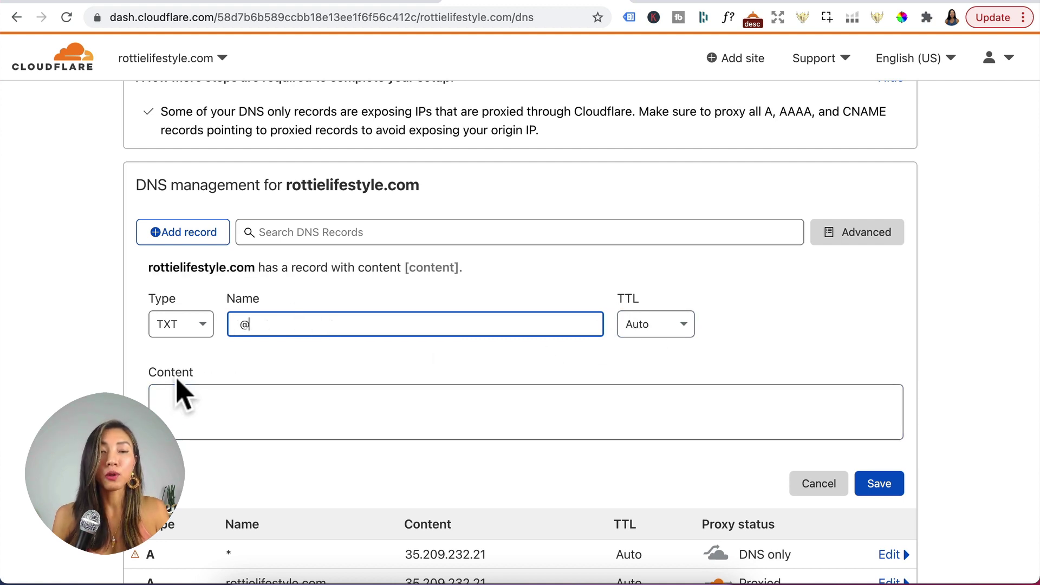
pyautogui.click(179, 412)
pyautogui.hotkey('ctrl', 'v')
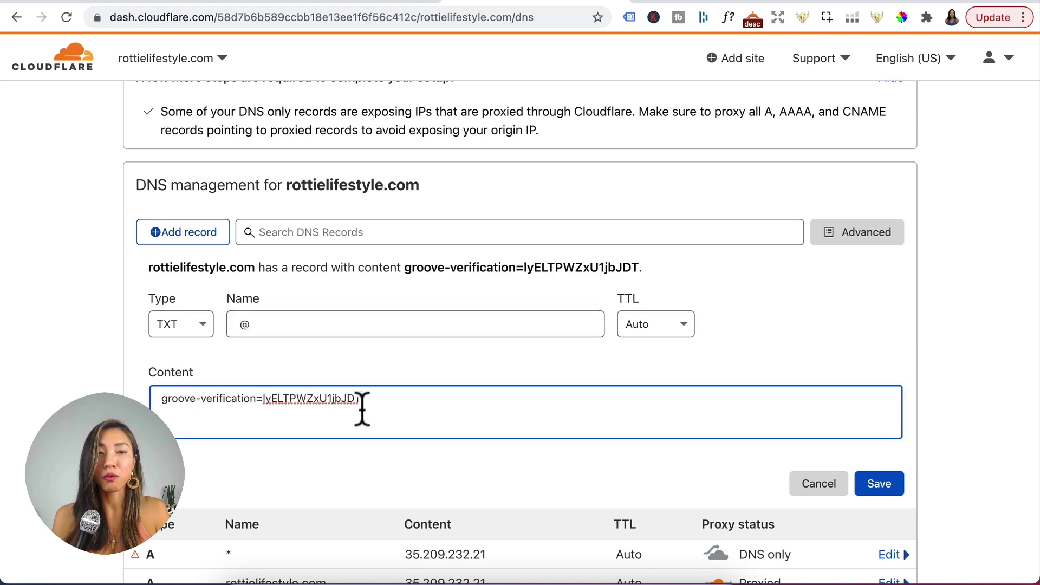
pyautogui.click(883, 485)
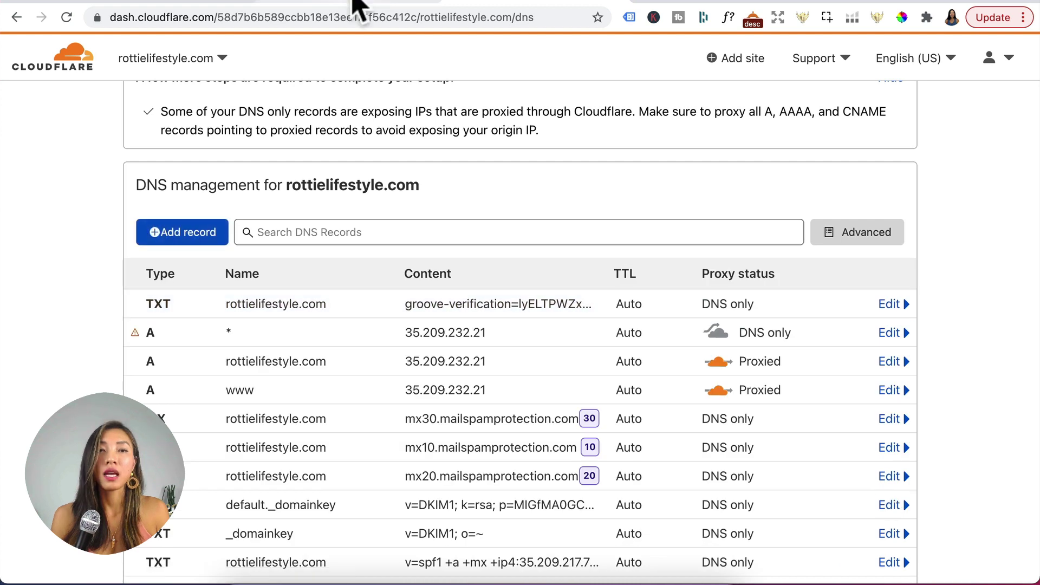
# Return to Groove, validate the DNS records for rottielifestyle.com and complete the domain setup process.
pyautogui.click(358, 4)
pyautogui.click(512, 418)
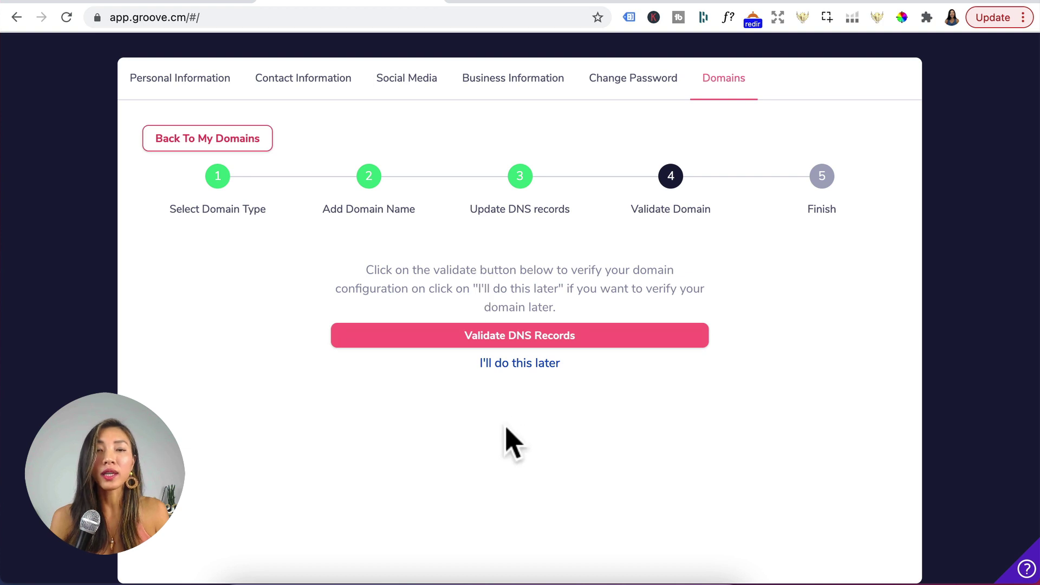
pyautogui.click(532, 343)
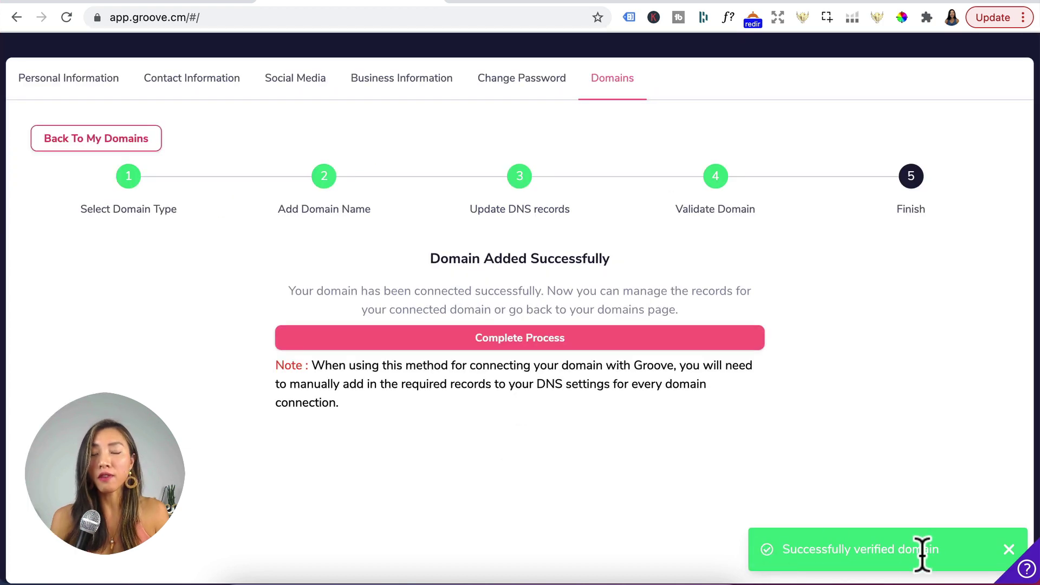
pyautogui.click(464, 344)
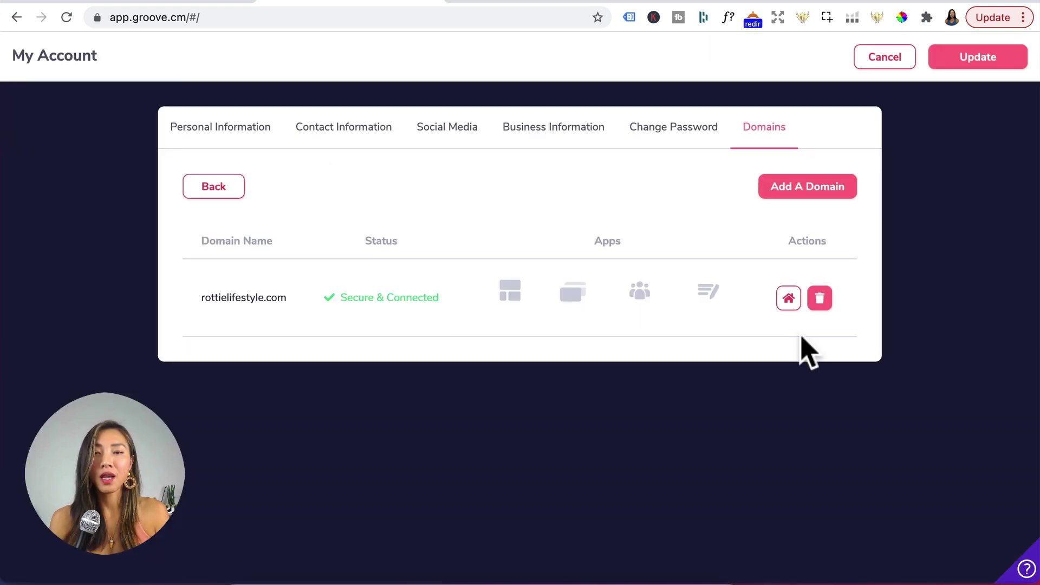
# Set GroovePages as the primary app for rottielifestyle.com and save the choice.
pyautogui.click(789, 298)
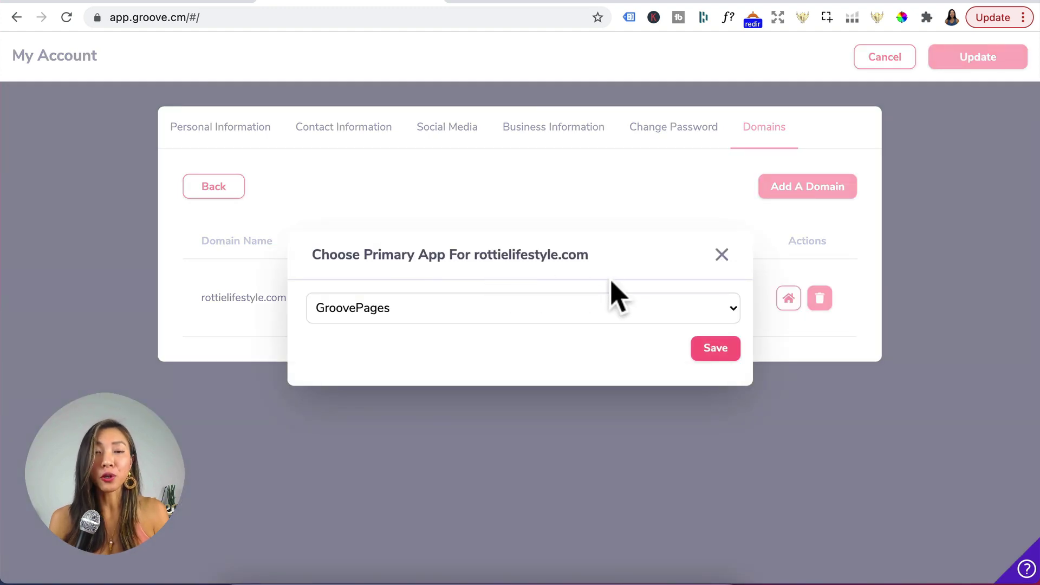
pyautogui.click(513, 305)
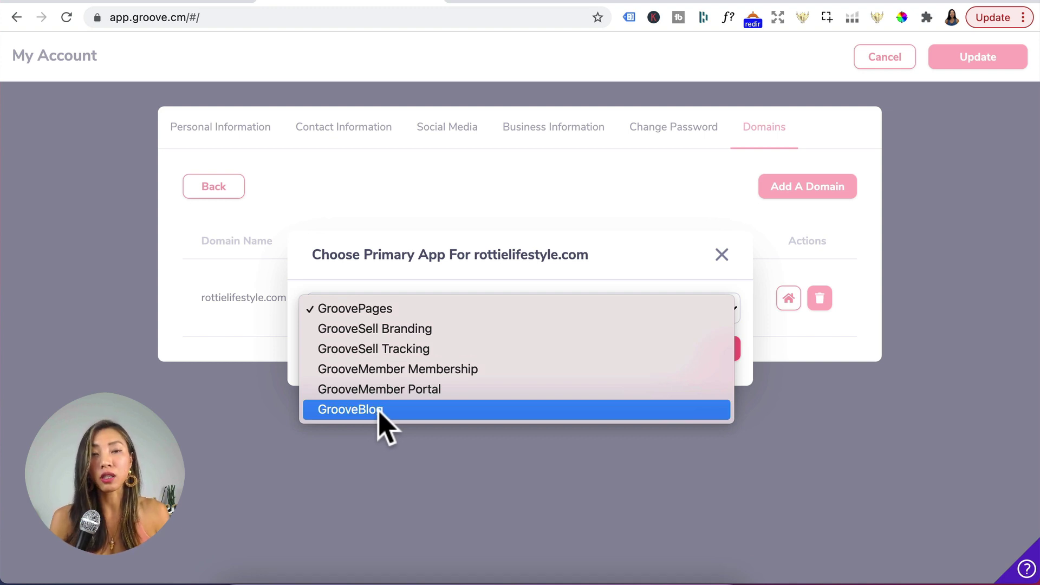
pyautogui.click(389, 310)
pyautogui.click(716, 349)
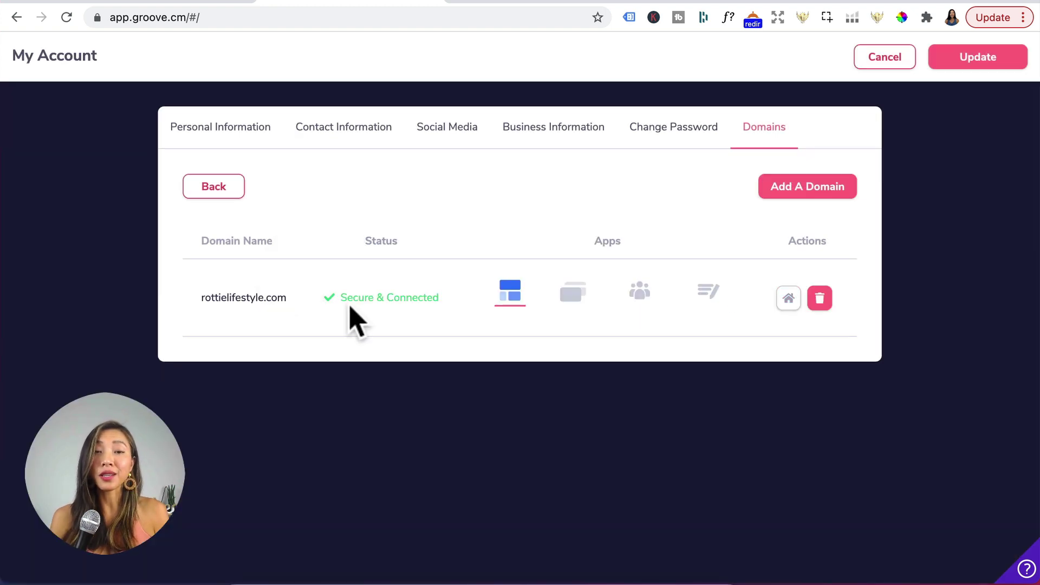
# Open the domain's GroovePages subdomain settings and add the subdomain get for rottielifestyle.com.
pyautogui.moveTo(530, 325)
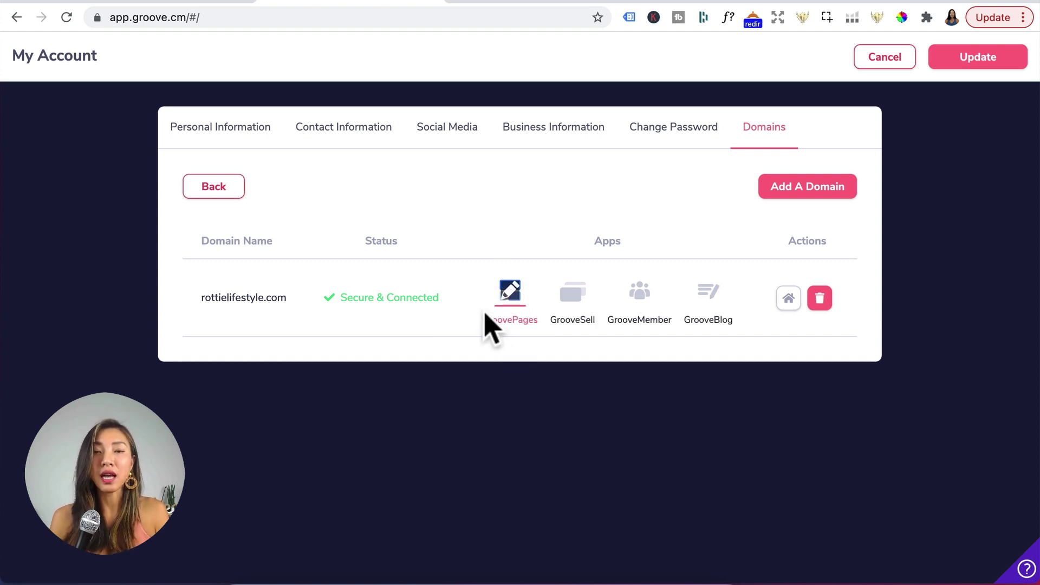
pyautogui.click(510, 295)
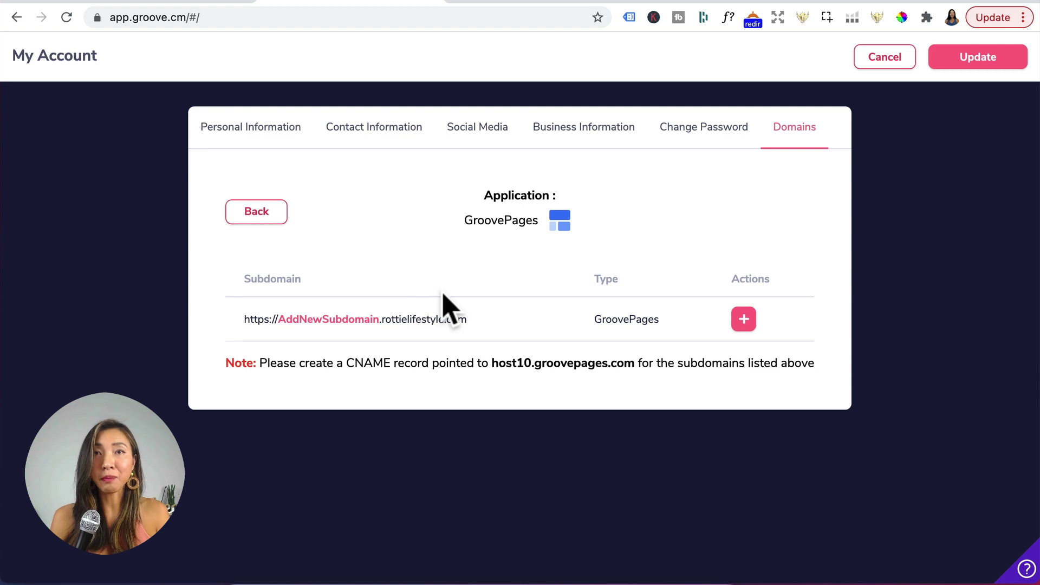
pyautogui.click(741, 326)
pyautogui.write('ge')
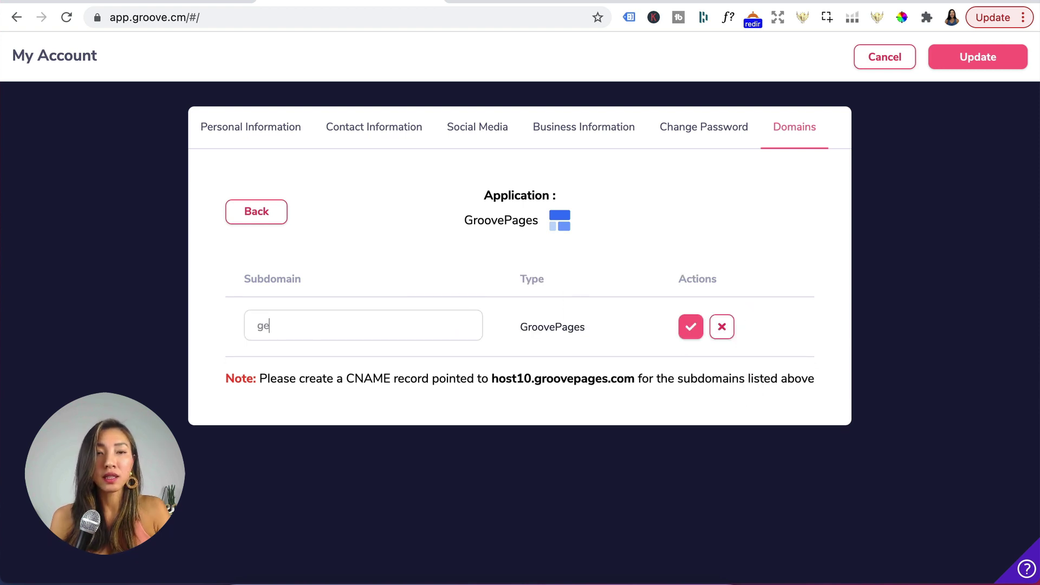
pyautogui.write('t')
pyautogui.click(690, 326)
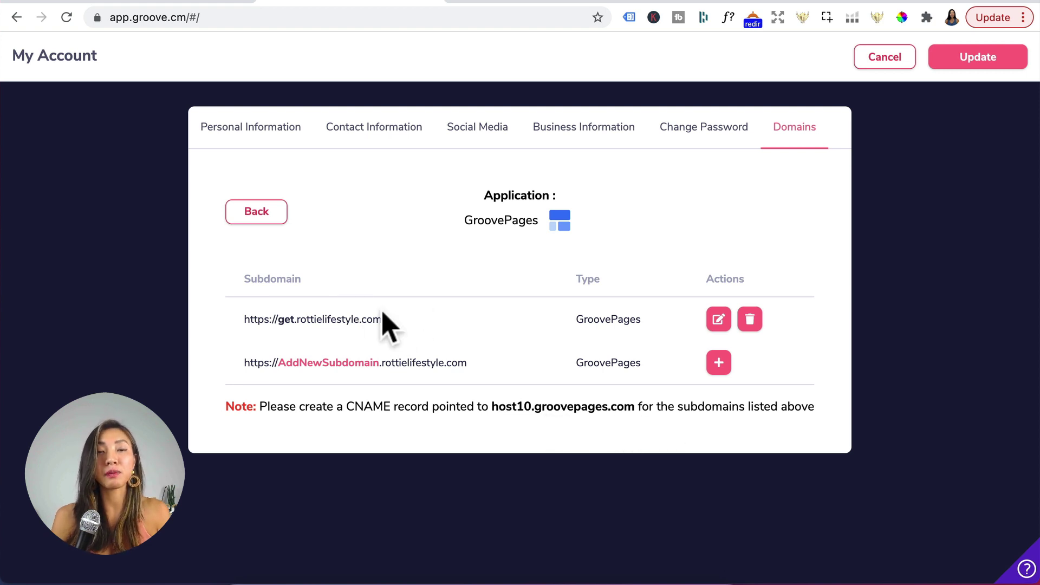
# Copy the CNAME target host10.groovepages.com from the note and switch to Cloudflare's DNS management.
pyautogui.moveTo(635, 408); pyautogui.dragTo(494, 405)
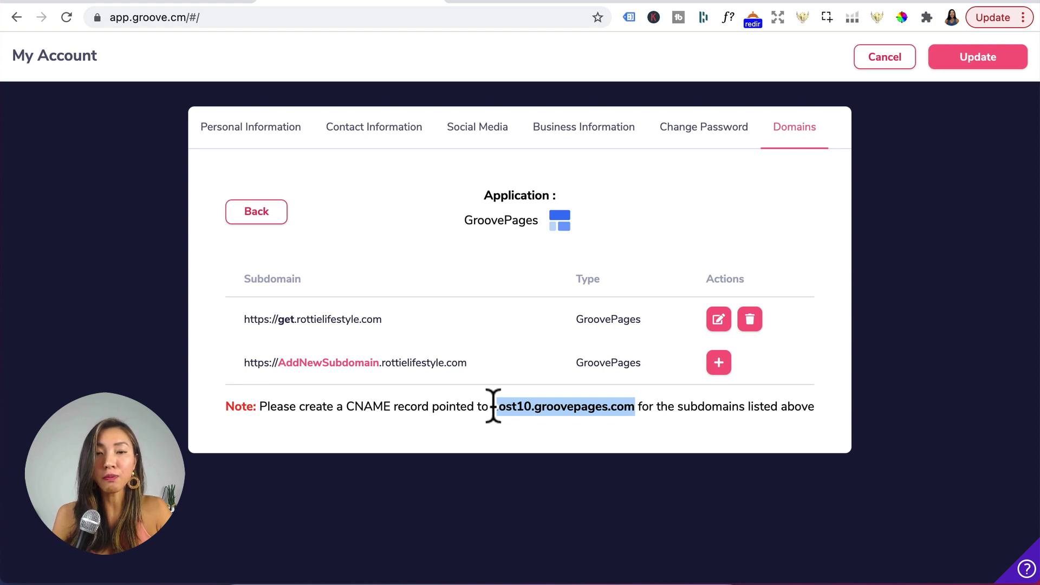
pyautogui.moveTo(493, 407); pyautogui.dragTo(491, 406)
pyautogui.press('super+c')
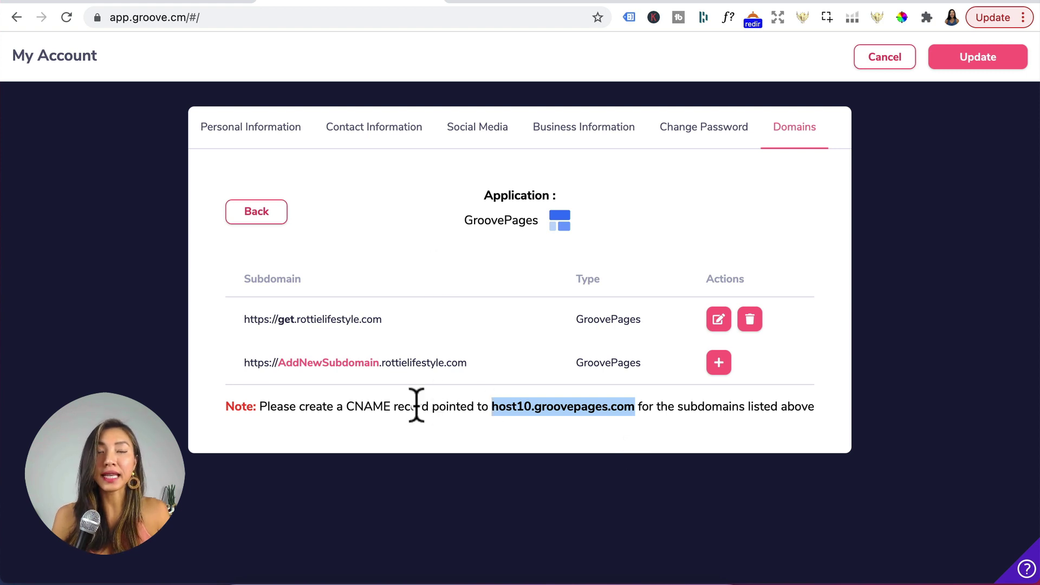
pyautogui.click(553, 4)
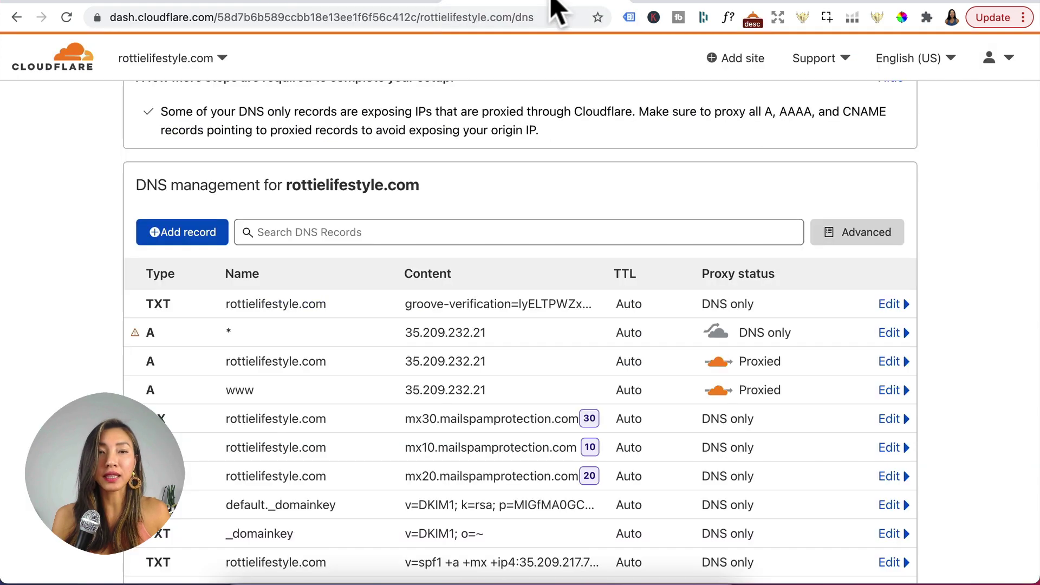
# Add and save a proxied CNAME record named get with host10.groovepages.com as its target.
pyautogui.click(180, 233)
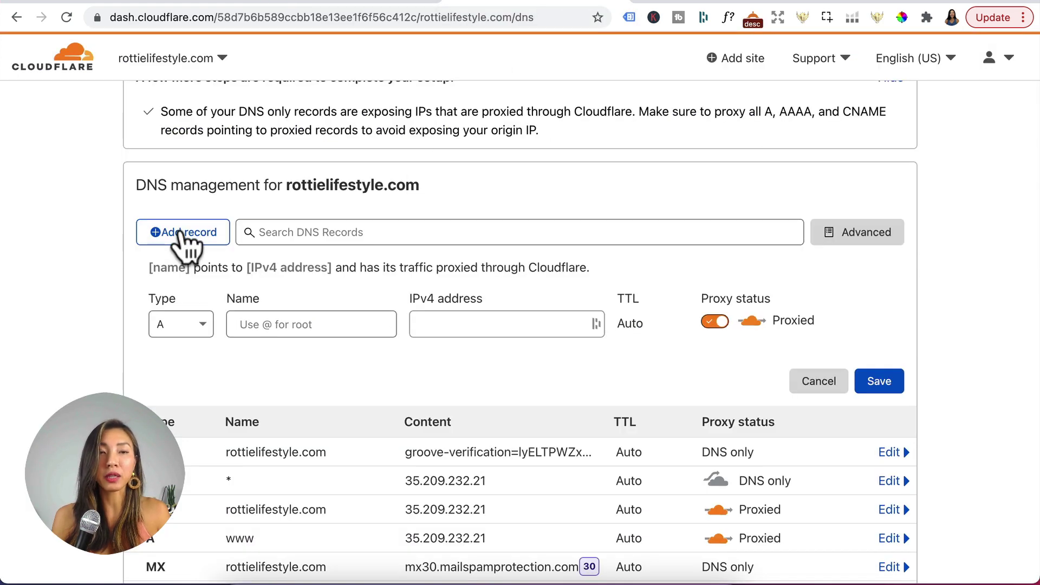
pyautogui.click(194, 333)
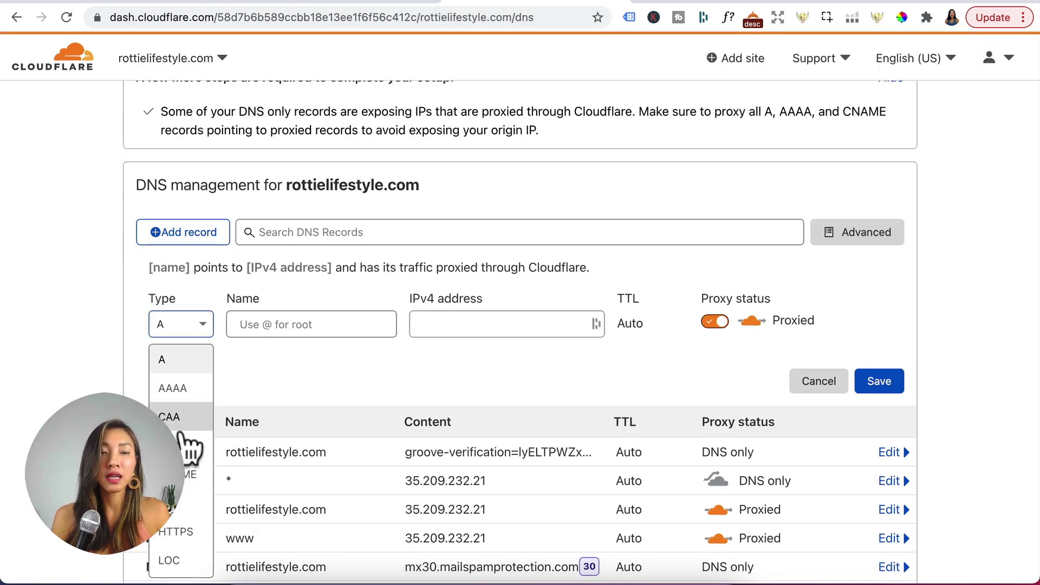
pyautogui.click(188, 478)
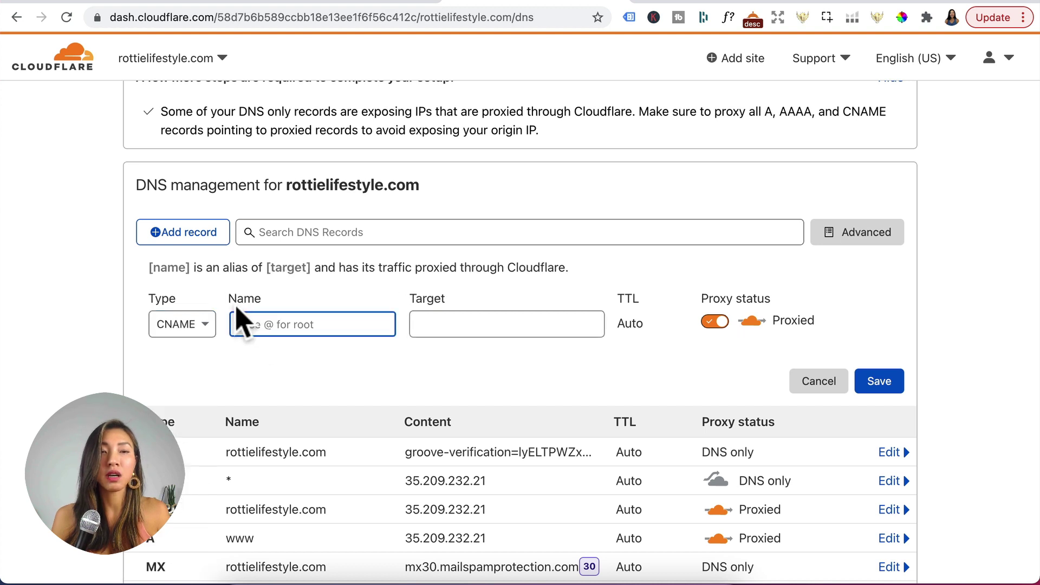
pyautogui.click(298, 324)
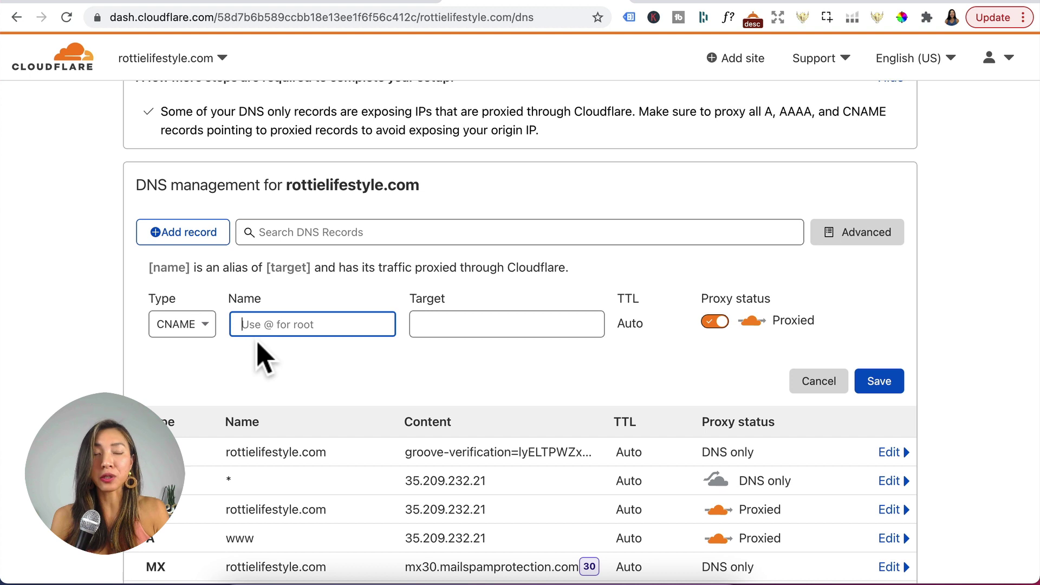
pyautogui.write('get')
pyautogui.click(427, 325)
pyautogui.press('super+v')
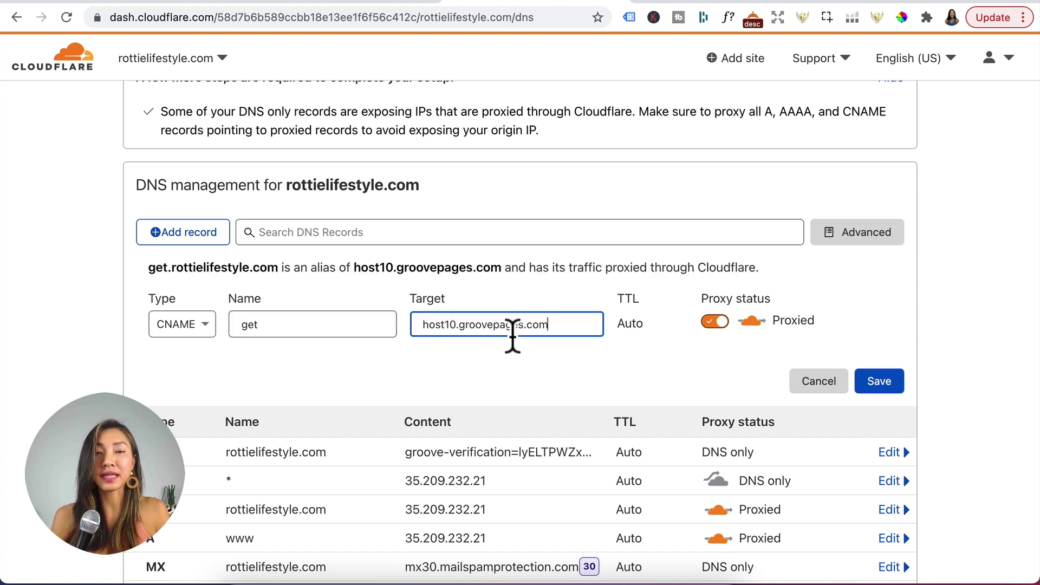
pyautogui.click(635, 306)
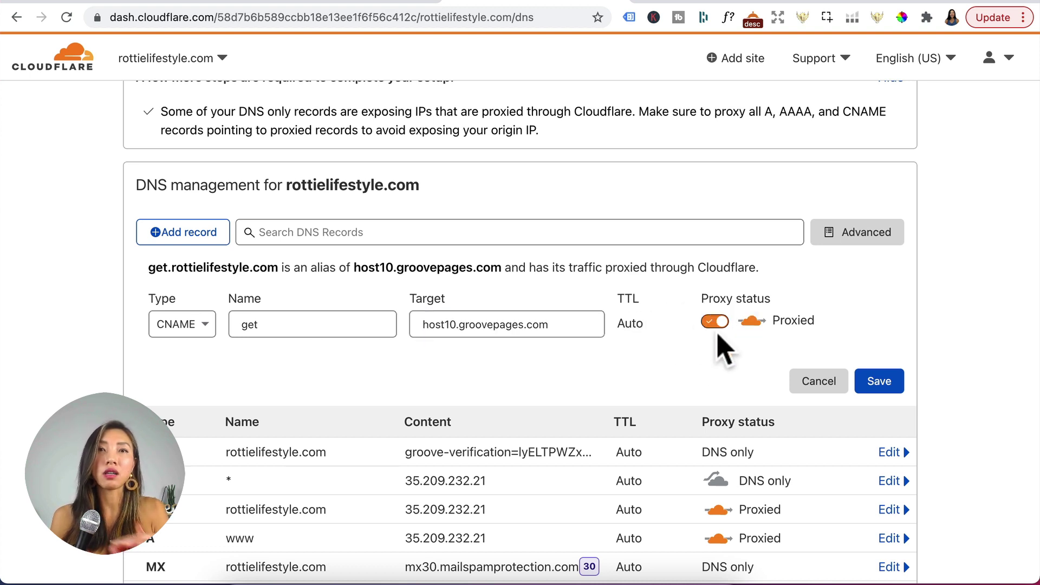
pyautogui.click(883, 381)
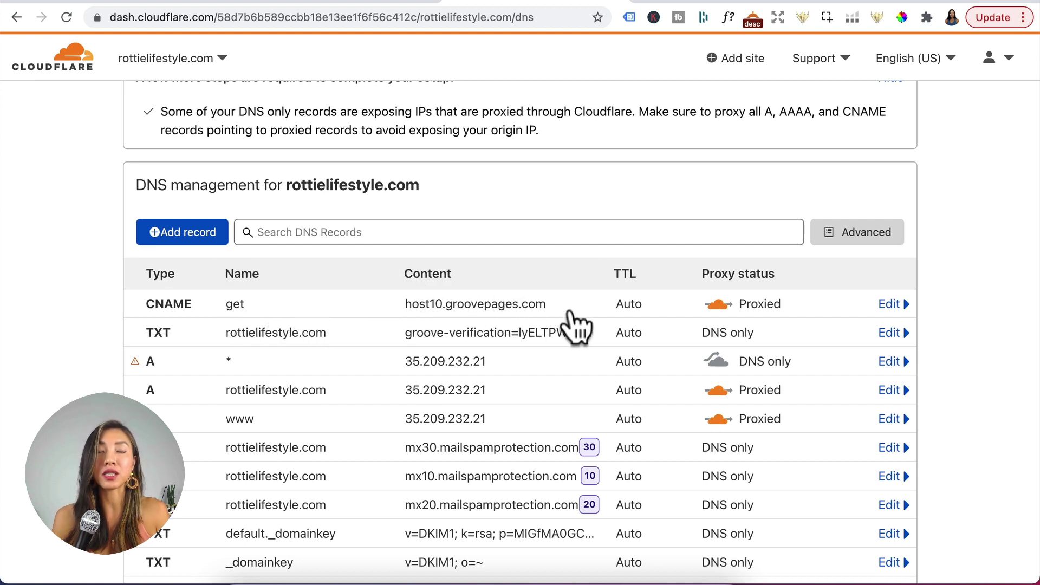
# Go to the site's overview page and start a nameserver check for rottielifestyle.com.
pyautogui.scroll(5, 495, 225)
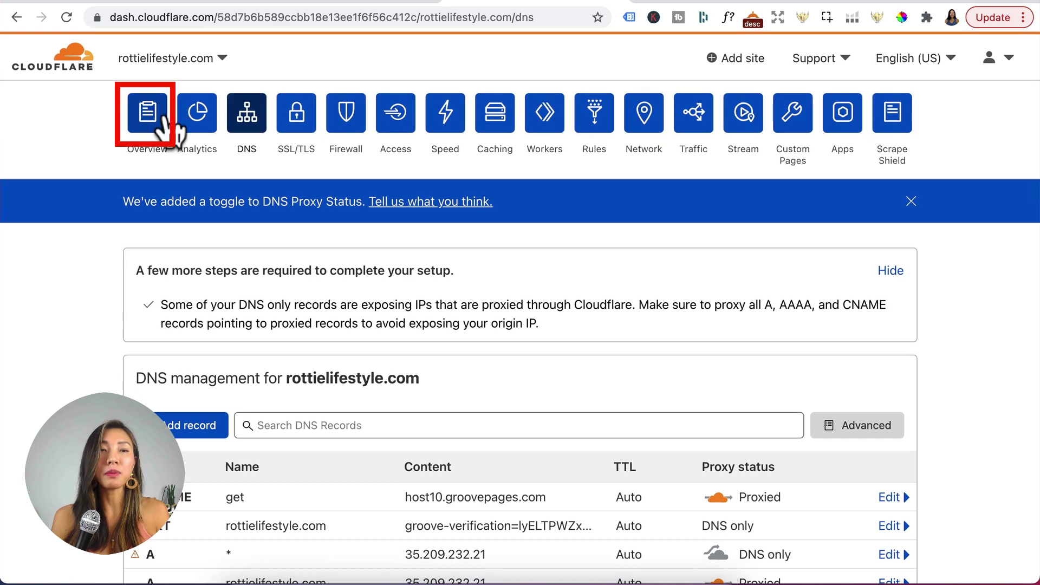
pyautogui.click(148, 122)
pyautogui.scroll(-10, 504, 388)
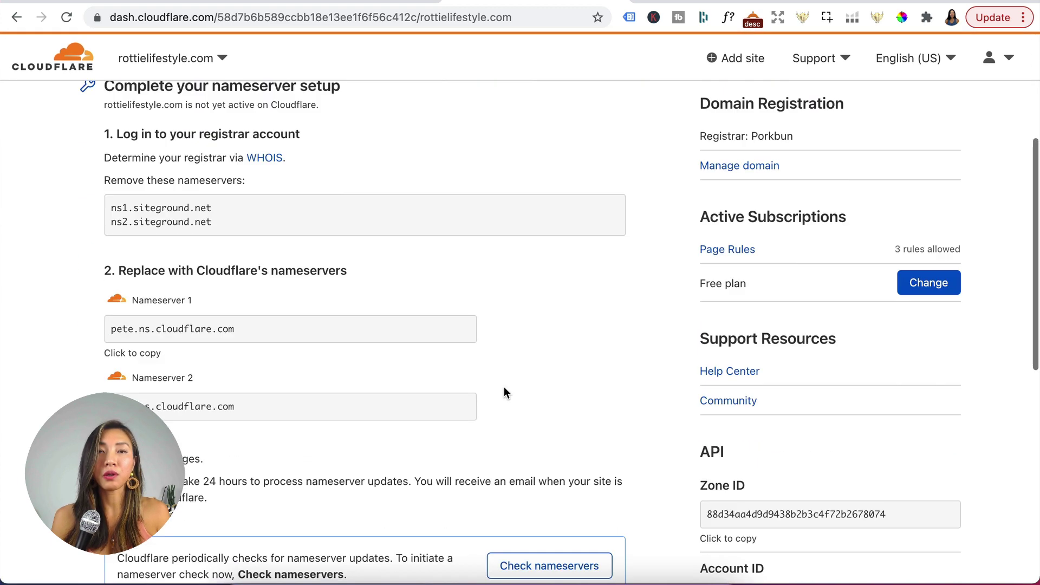
pyautogui.click(551, 192)
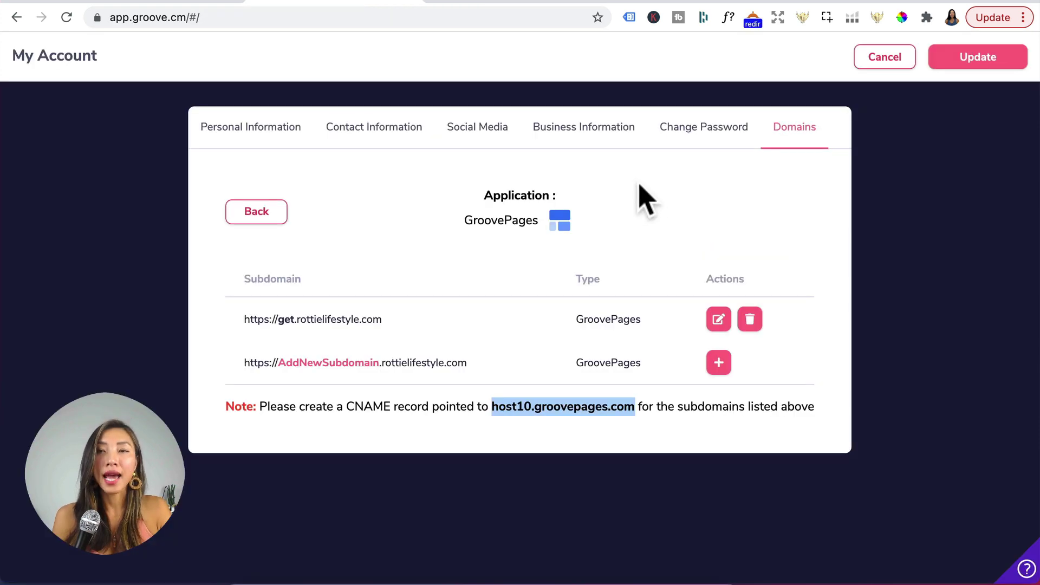
# Switch to Groove and update the account to save its domain settings.
pyautogui.click(978, 63)
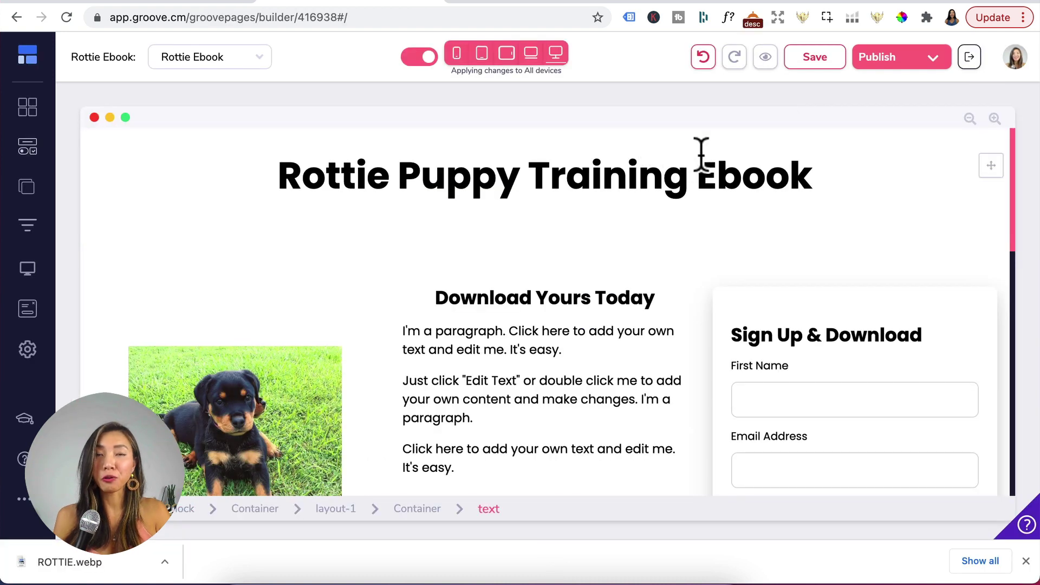
# Set the page's publish settings to the custom domain rottielifestyle.com with the Subdomain location get.rottielifestyle.com.
pyautogui.click(934, 60)
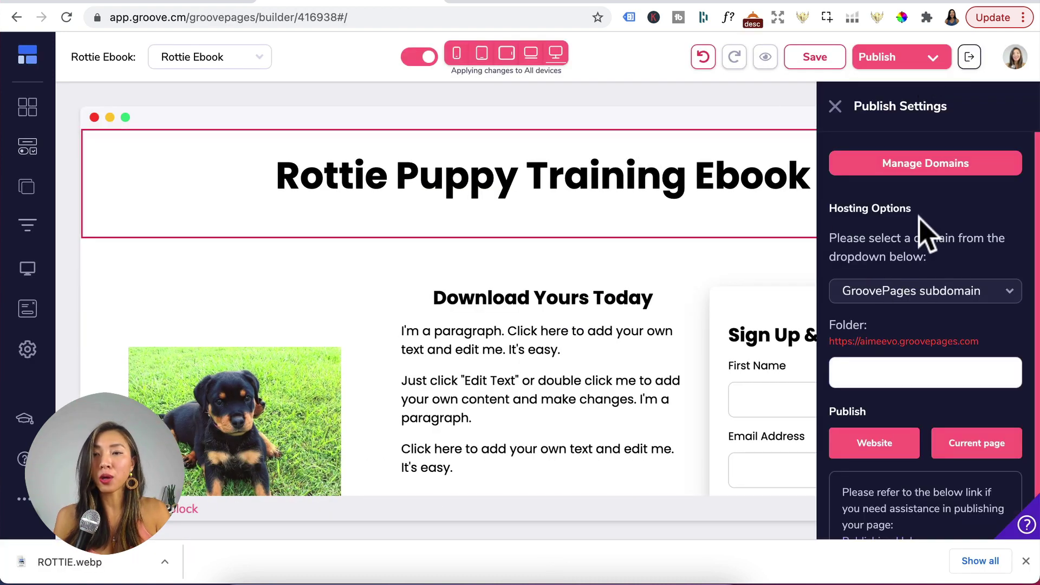
pyautogui.click(1000, 306)
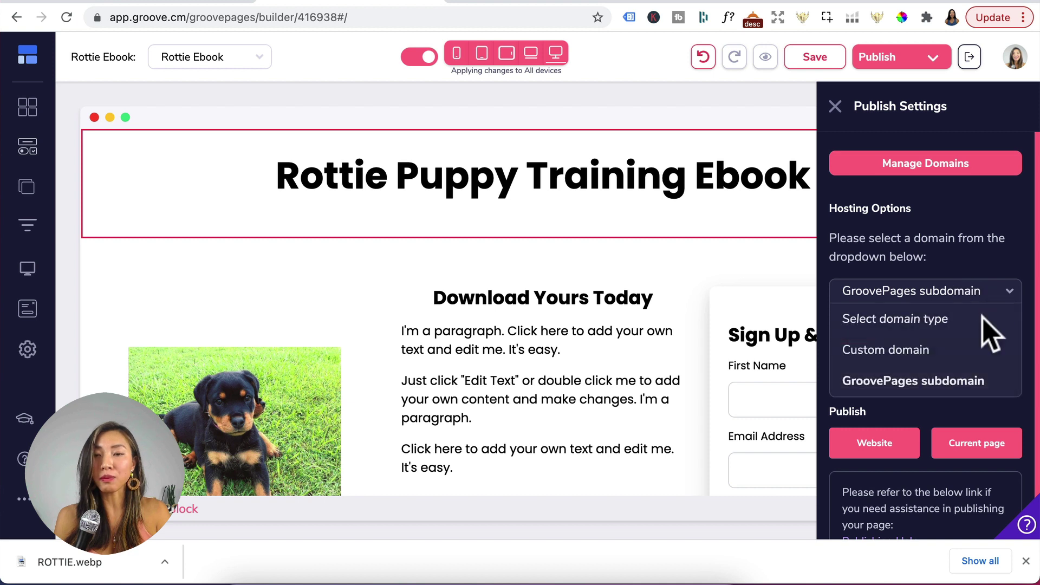
pyautogui.click(892, 351)
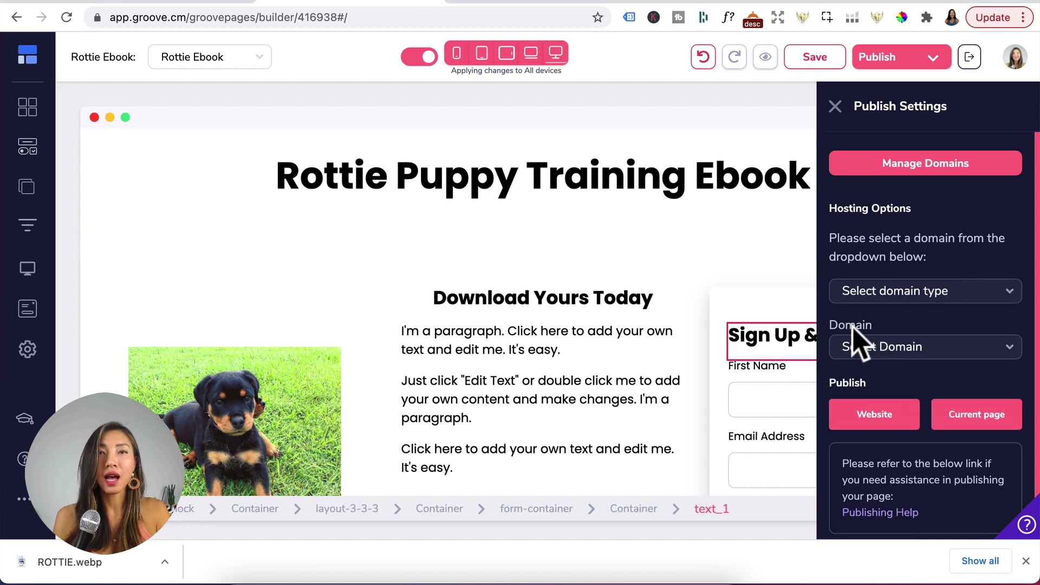
pyautogui.click(903, 347)
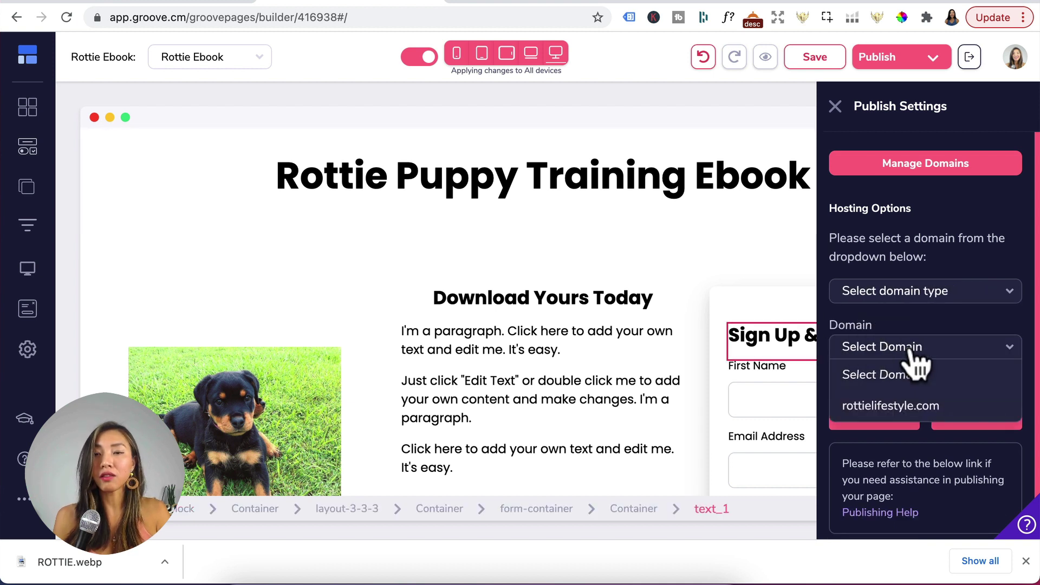
pyautogui.click(899, 406)
pyautogui.click(882, 400)
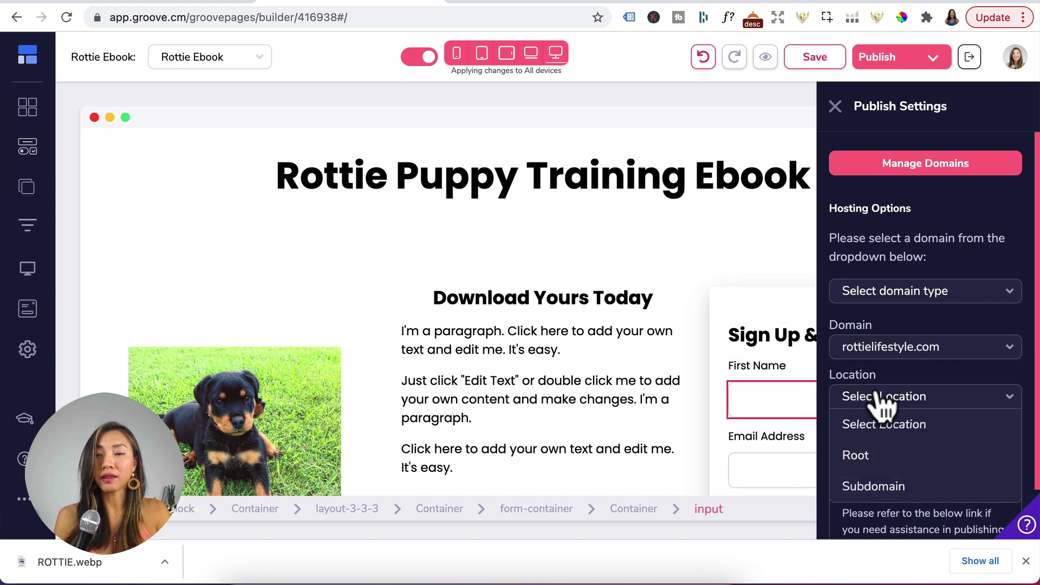
pyautogui.click(874, 486)
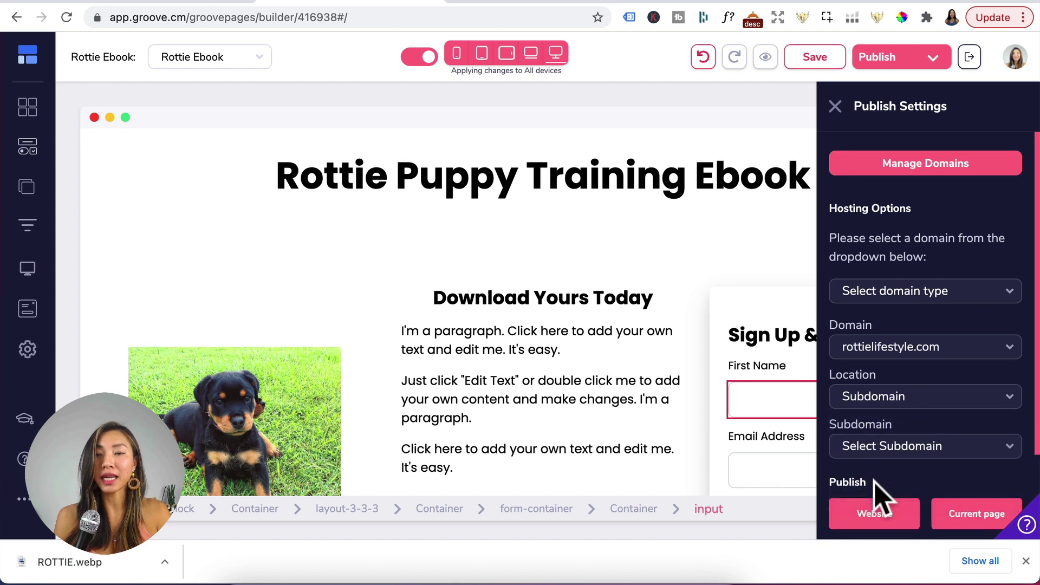
pyautogui.click(901, 445)
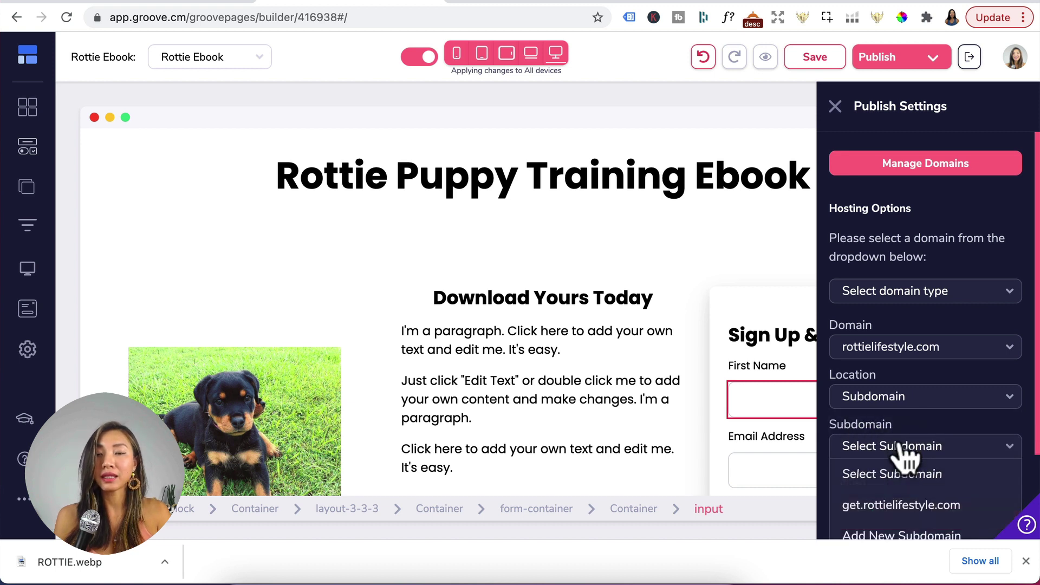
pyautogui.click(883, 503)
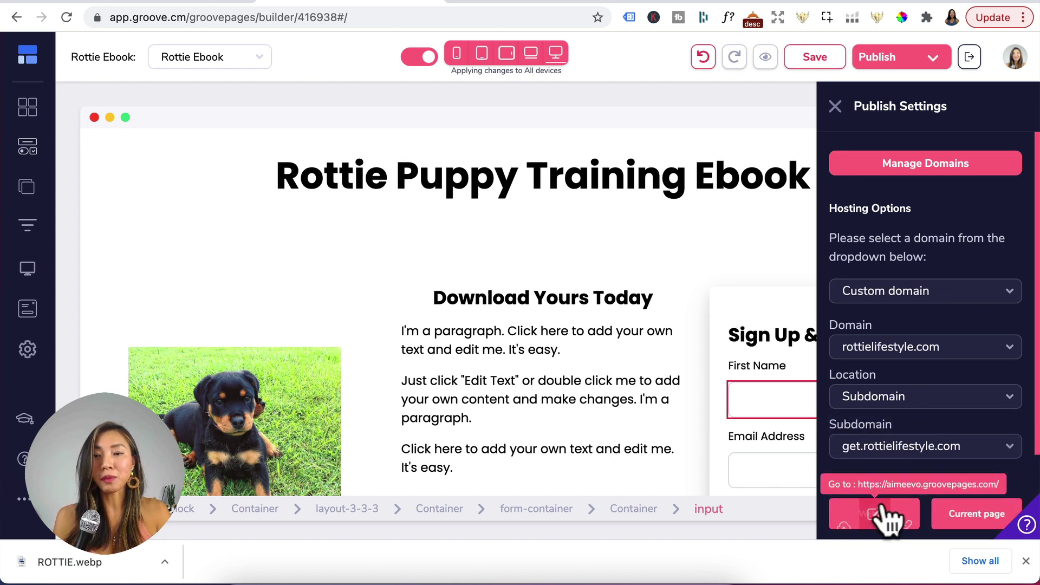
# Publish the whole website to the chosen subdomain and copy its link.
pyautogui.moveTo(845, 520)
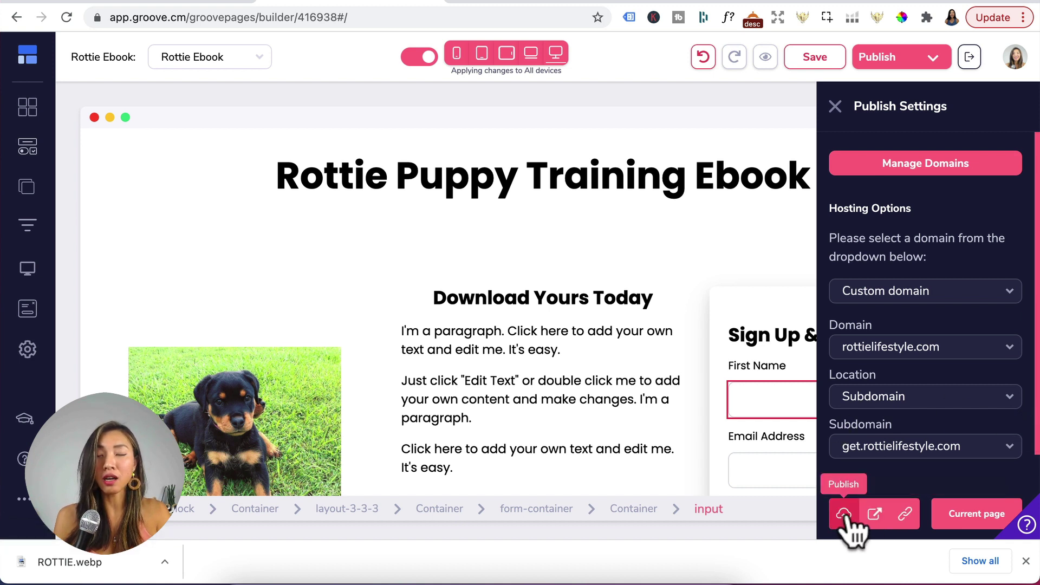
pyautogui.click(845, 514)
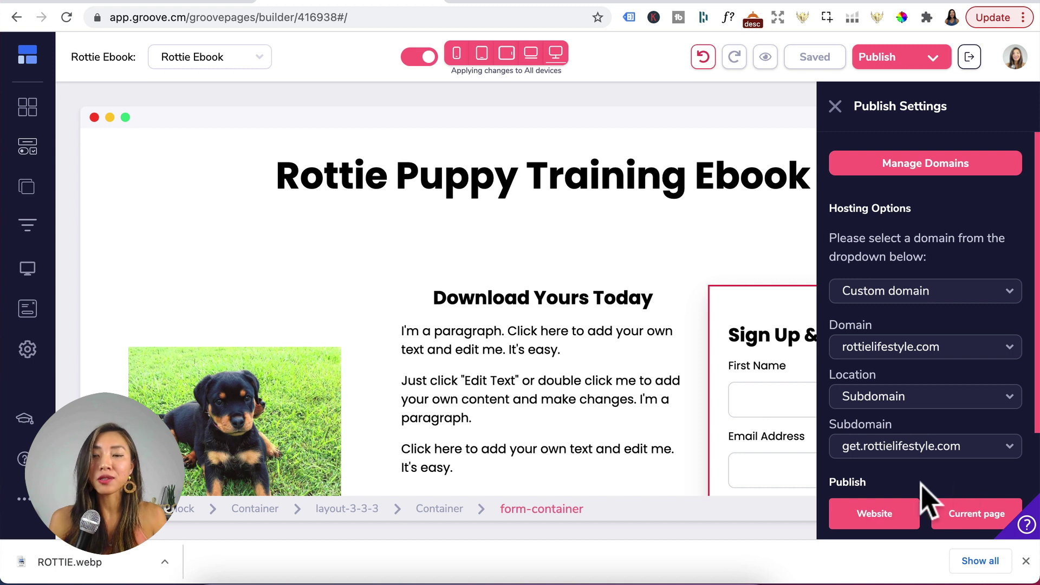
pyautogui.moveTo(912, 528)
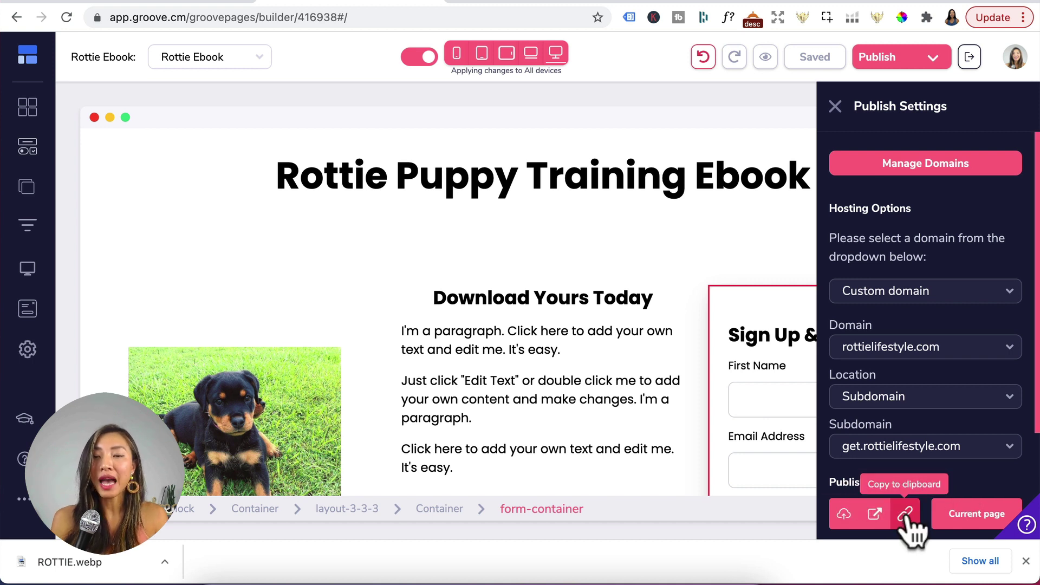
pyautogui.click(906, 516)
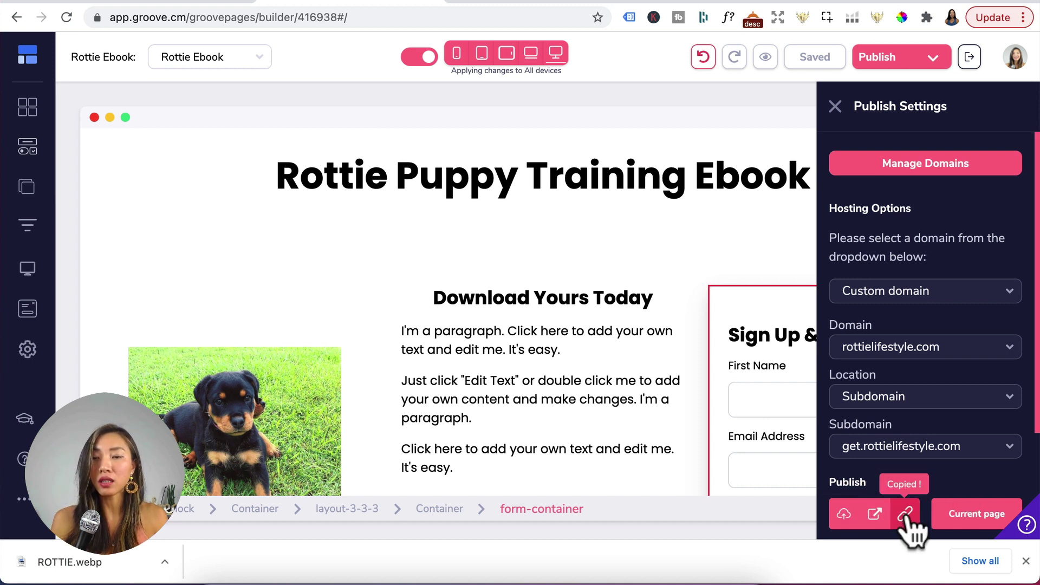
pyautogui.press('super+shift+n')
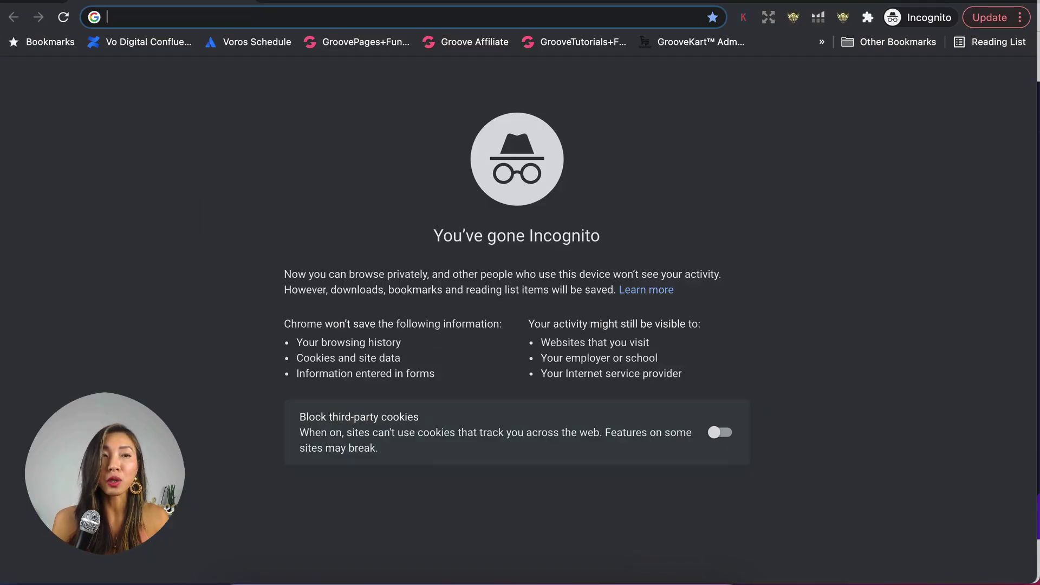
pyautogui.click(24, 1)
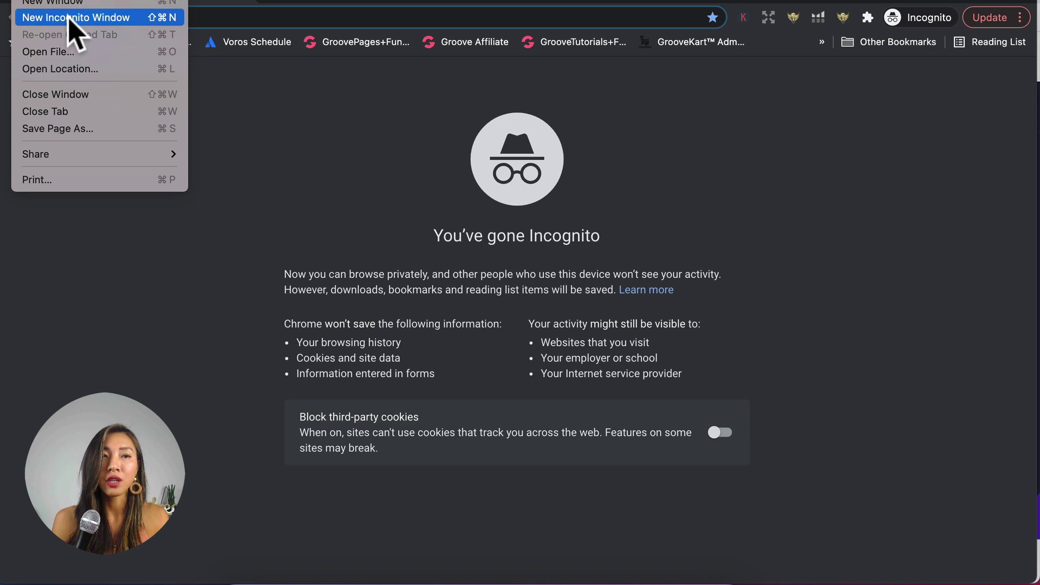
pyautogui.click(290, 24)
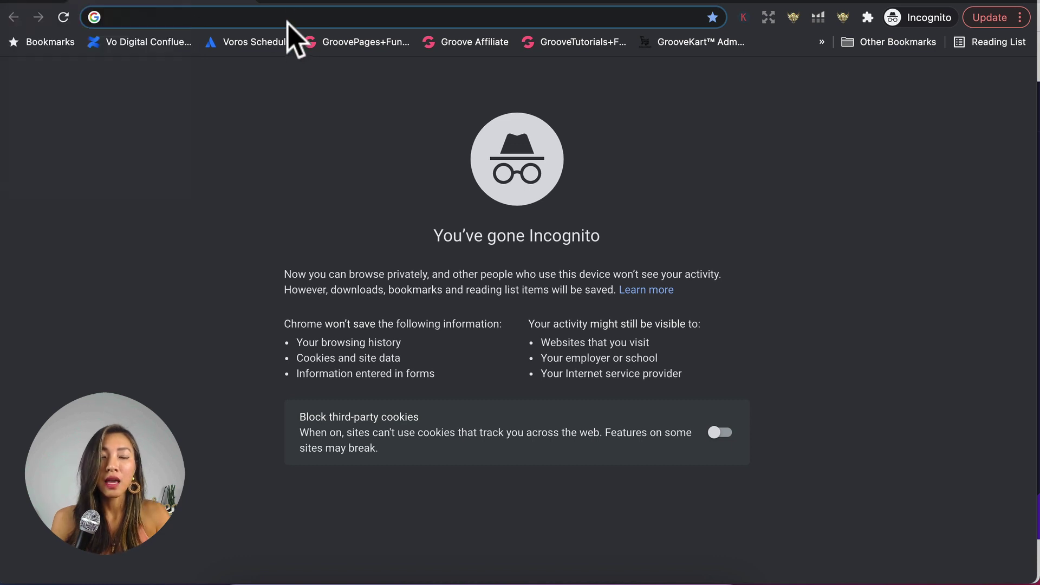
pyautogui.press('super+v')
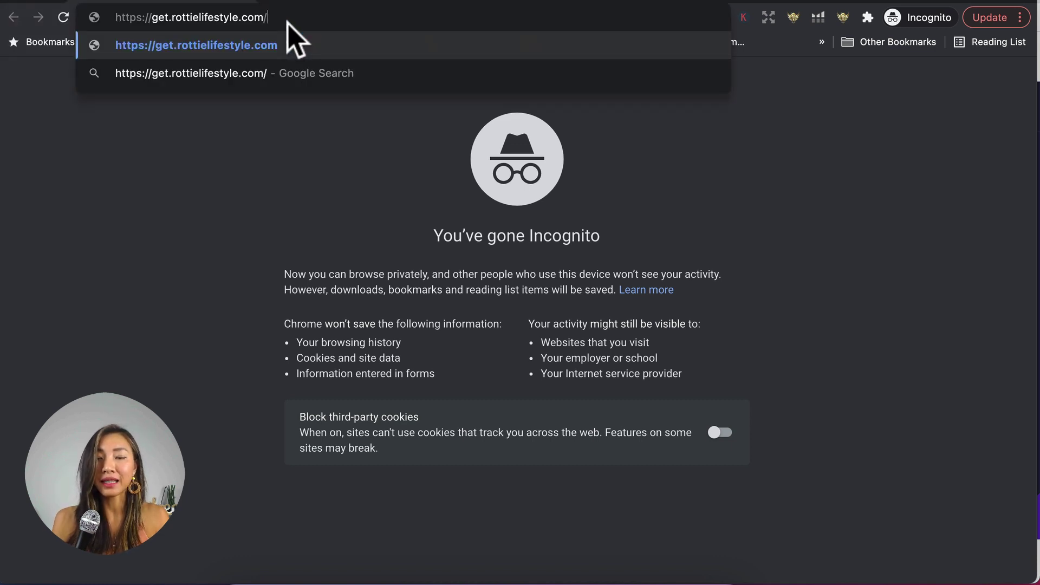
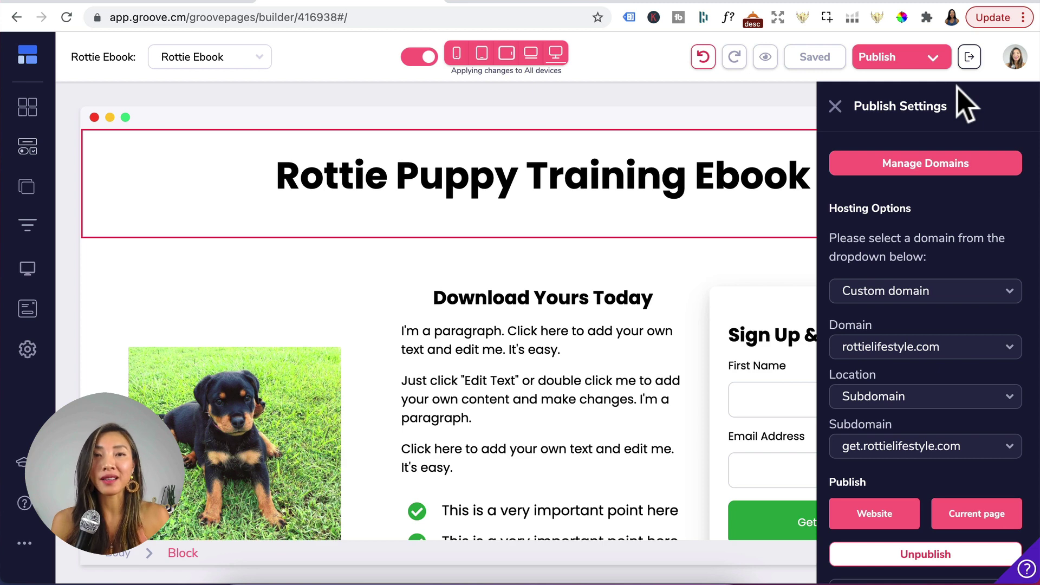
# Go to the Groove account's domain settings and open the management list for custom domains.
pyautogui.click(1011, 60)
pyautogui.click(884, 124)
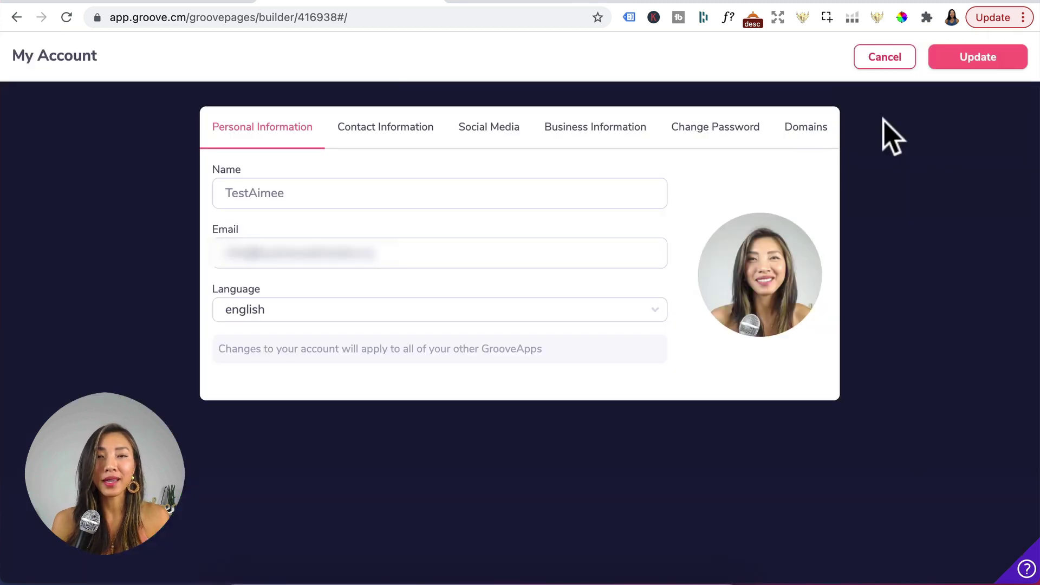
pyautogui.click(809, 129)
pyautogui.click(670, 244)
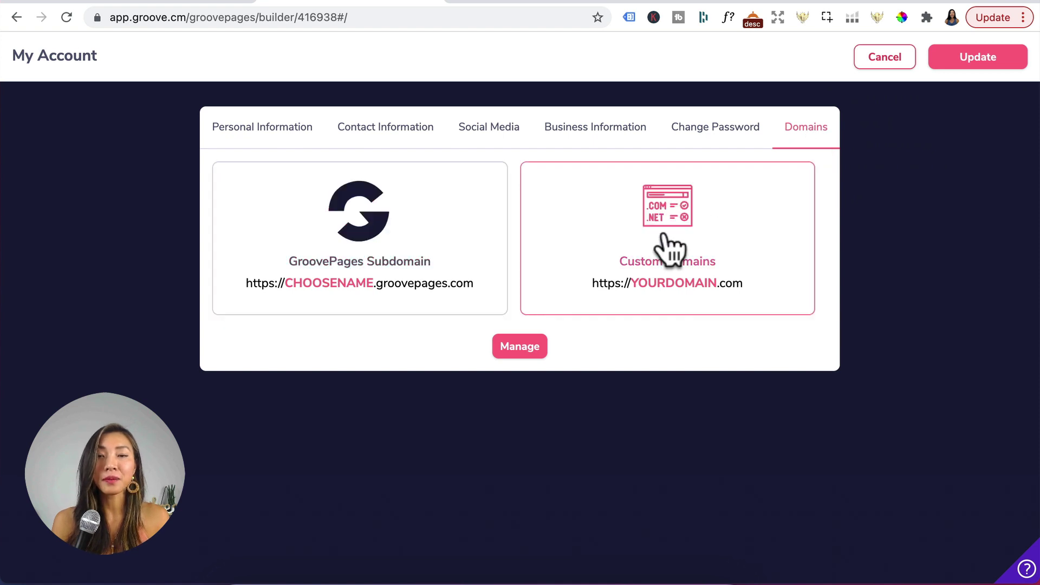
pyautogui.click(528, 348)
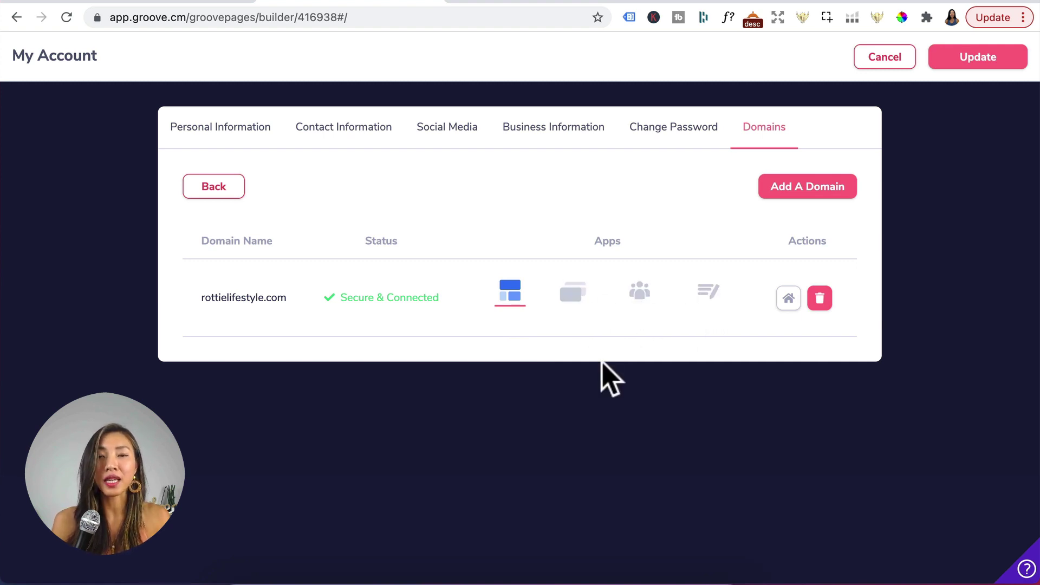
# Add a GrooveMember subdomain named members to rottielifestyle.com with the type GrooveMember Membership.
pyautogui.click(637, 291)
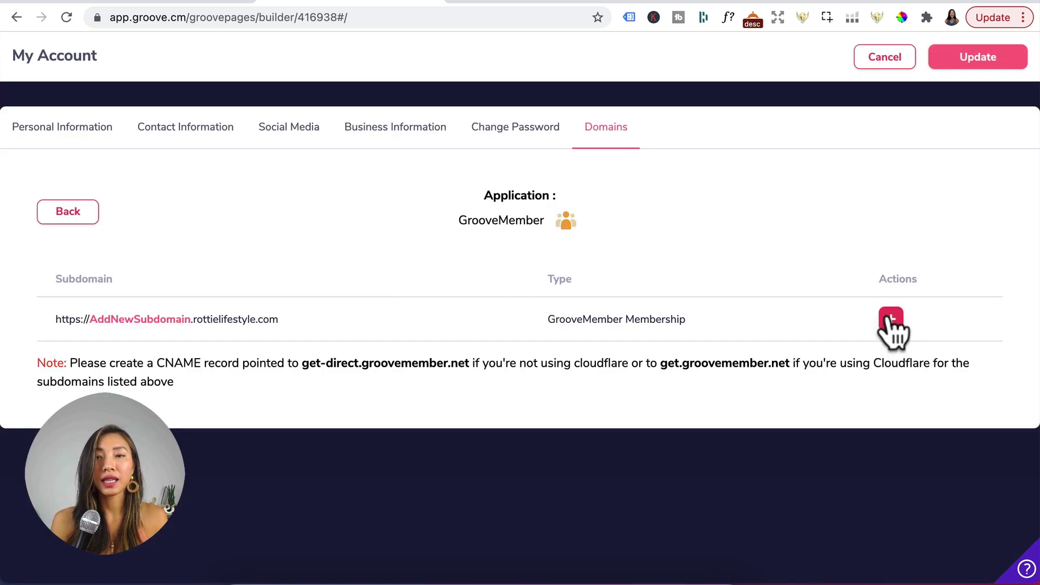
pyautogui.click(892, 325)
pyautogui.click(184, 325)
pyautogui.write('members')
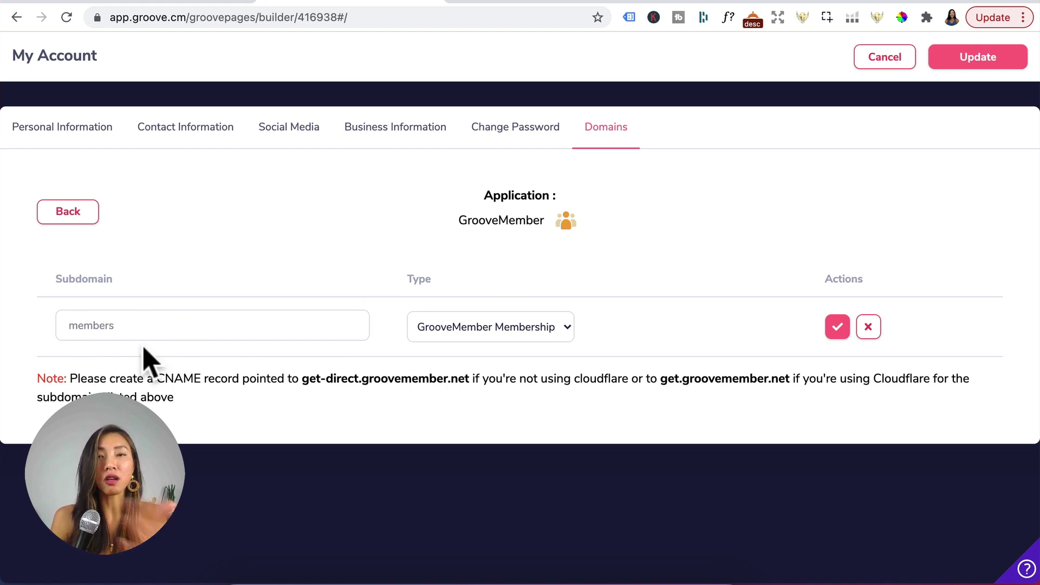
pyautogui.click(490, 330)
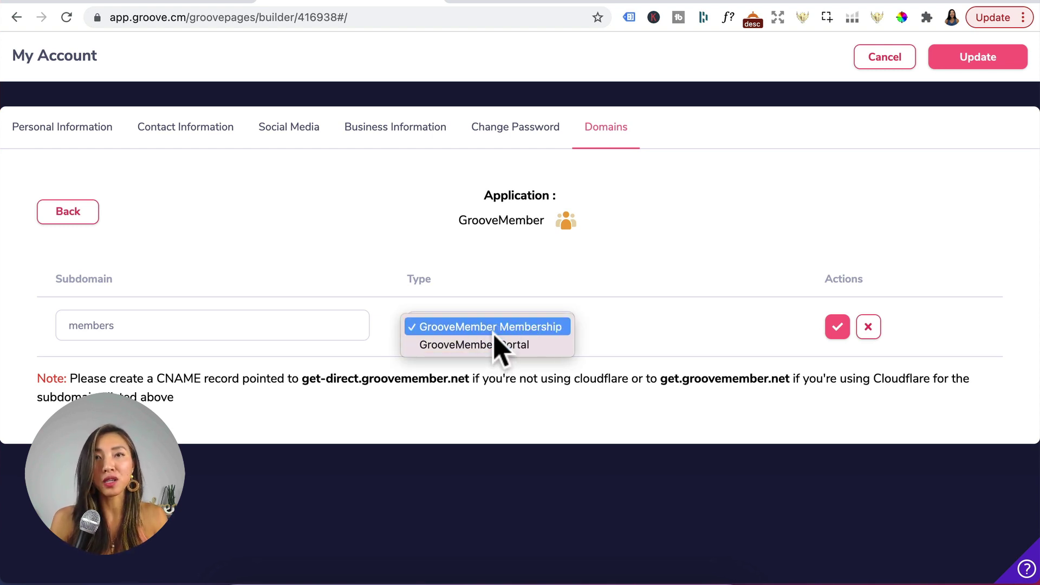
pyautogui.click(477, 328)
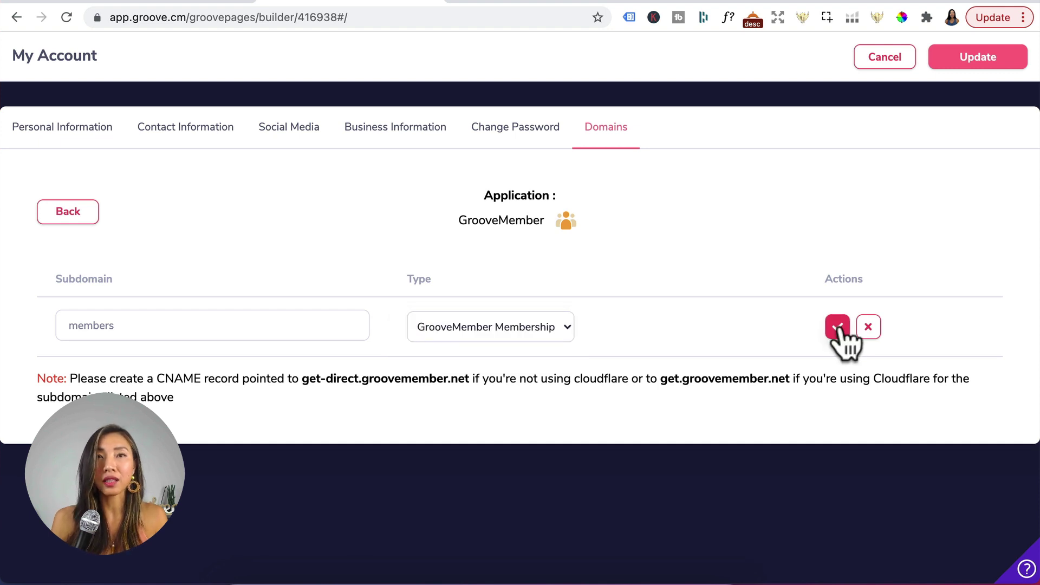
pyautogui.click(839, 328)
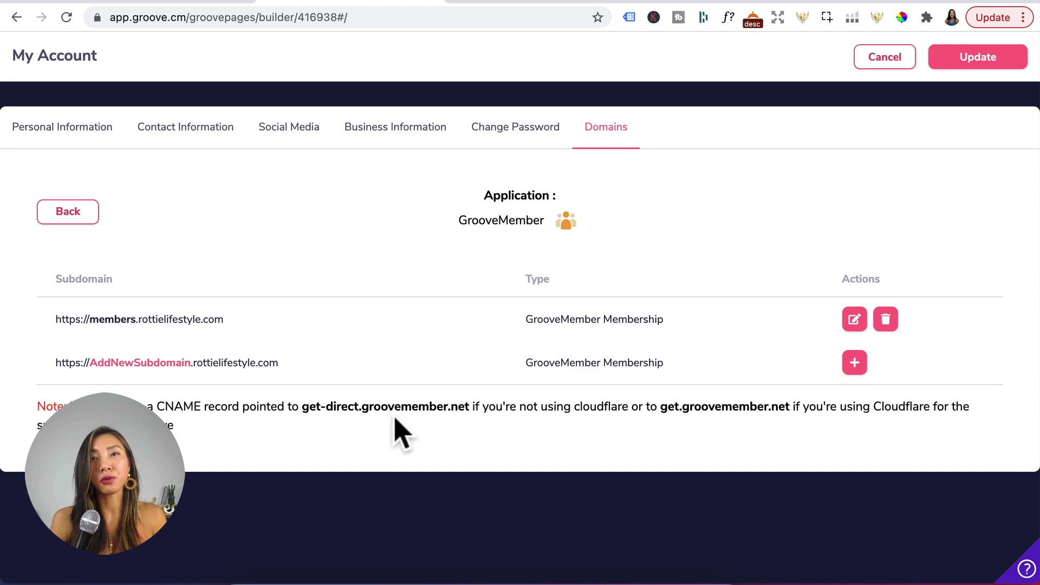
# Copy the CNAME target get-direct.groovemember.net from the note and switch to Cloudflare's DNS management for rottielifestyle.com.
pyautogui.moveTo(302, 406); pyautogui.dragTo(469, 409)
pyautogui.rightClick(445, 408)
pyautogui.click(487, 410)
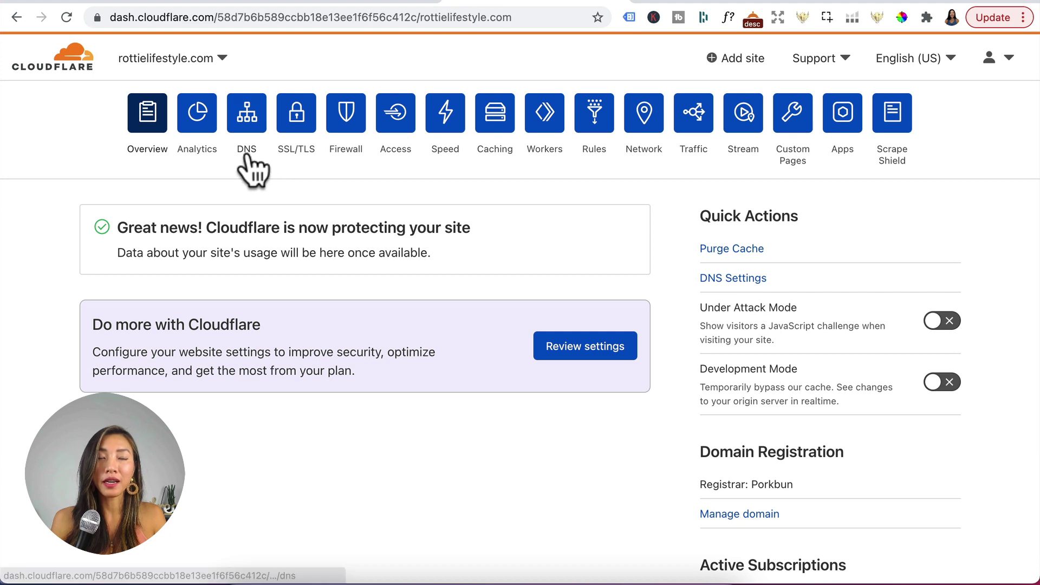
pyautogui.click(249, 125)
# Start a new DNS record of type CNAME with the name members.
pyautogui.click(187, 474)
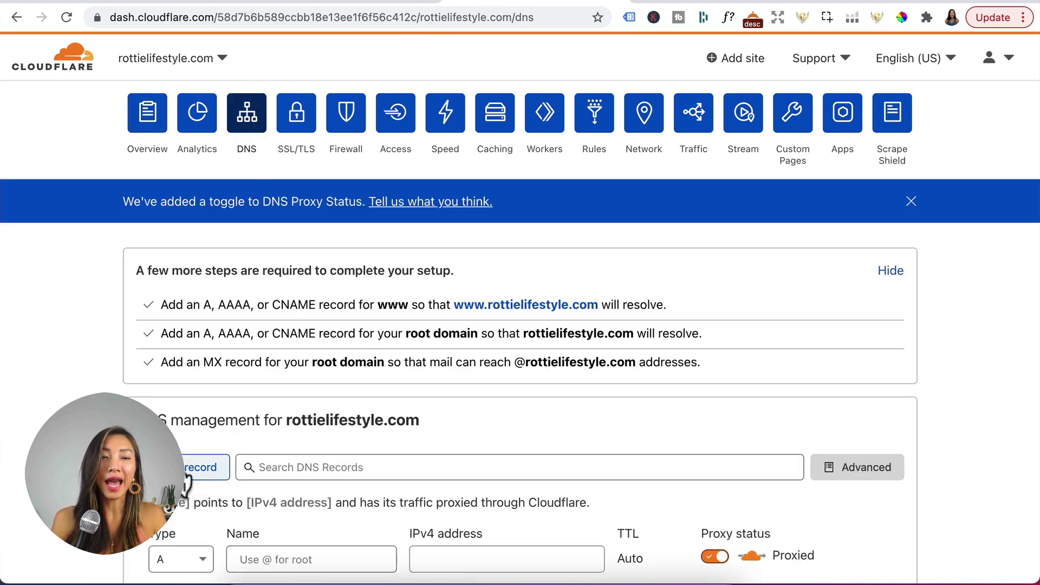
pyautogui.scroll(-4, 186, 514)
pyautogui.click(187, 328)
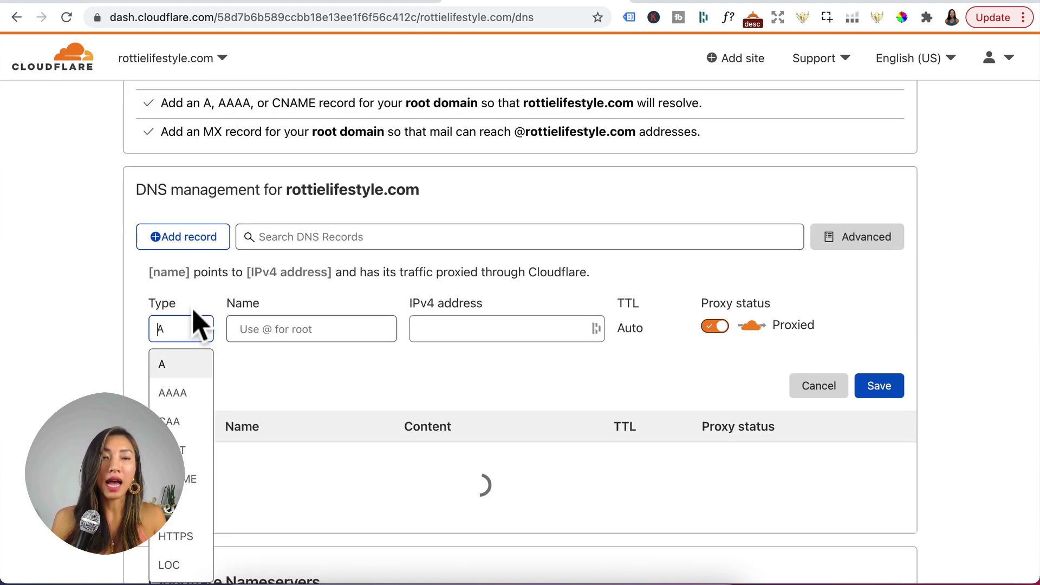
pyautogui.click(186, 485)
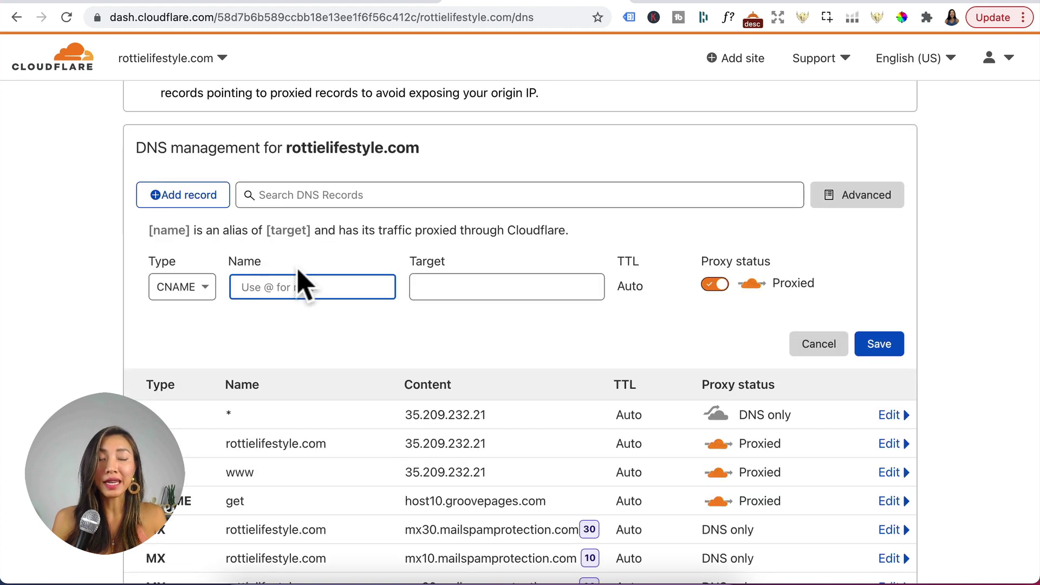
pyautogui.write('members')
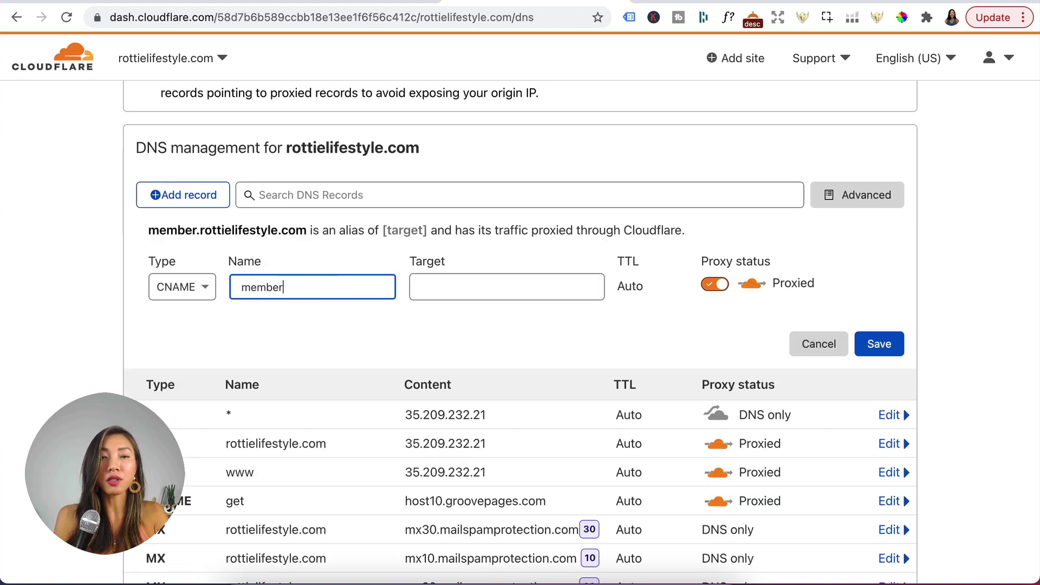
# Save the members record with target get-direct.groovemember.net and return to Groove, leaving the account settings for the page builder.
pyautogui.click(350, 2)
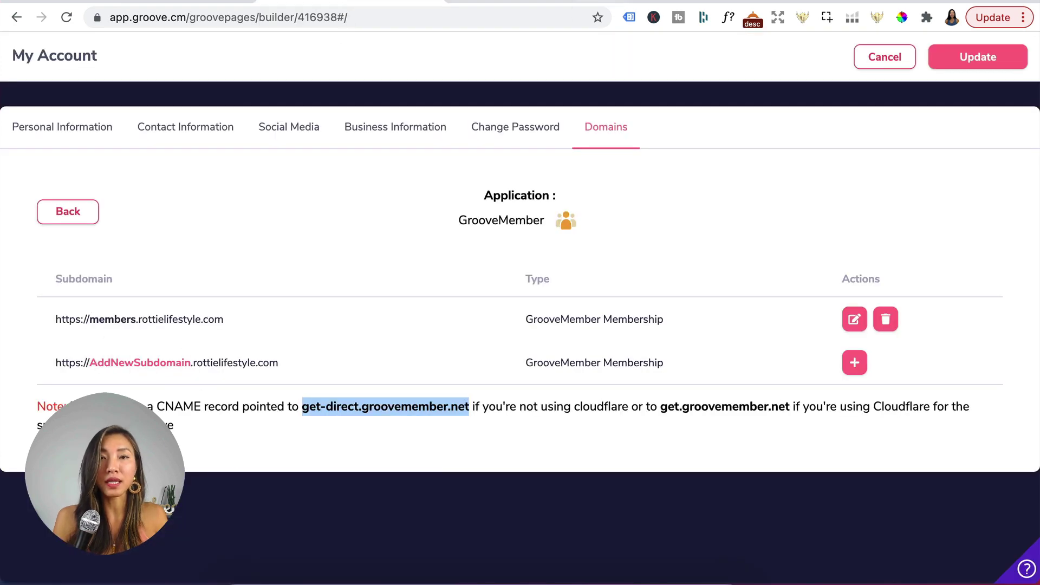
pyautogui.click(566, 4)
pyautogui.click(431, 286)
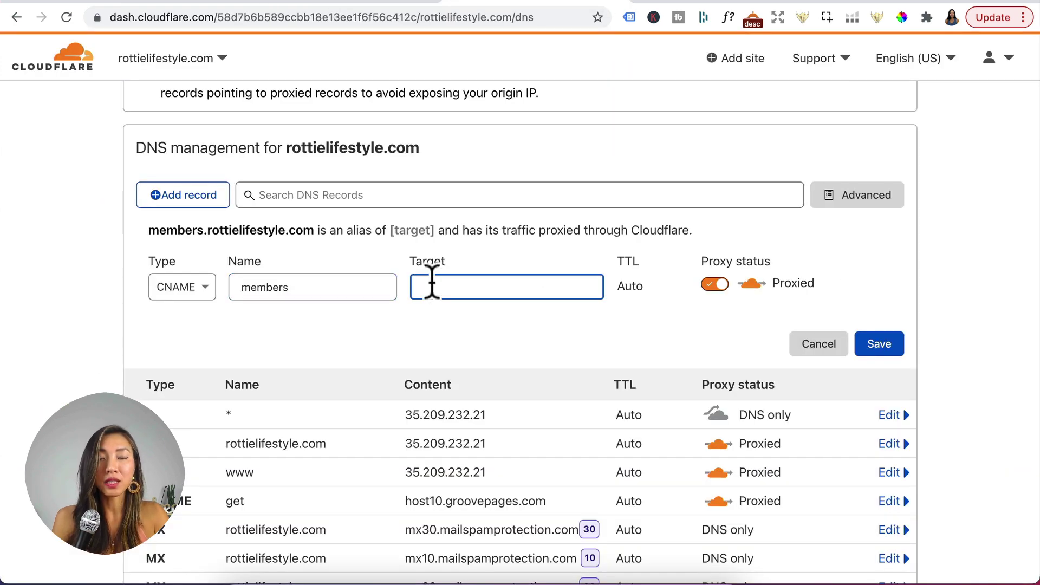
pyautogui.hotkey('ctrl', 'v')
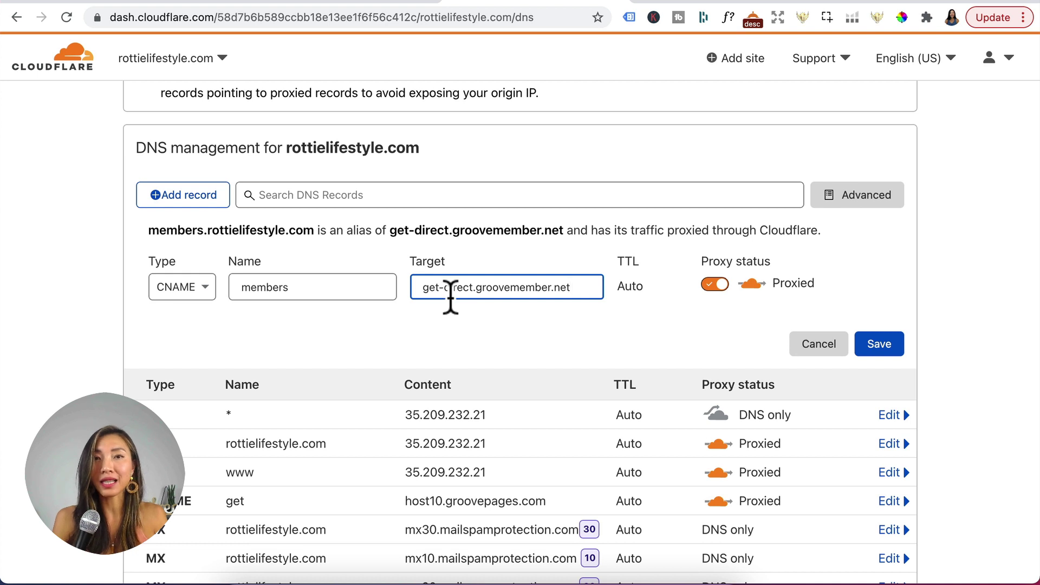
pyautogui.click(881, 348)
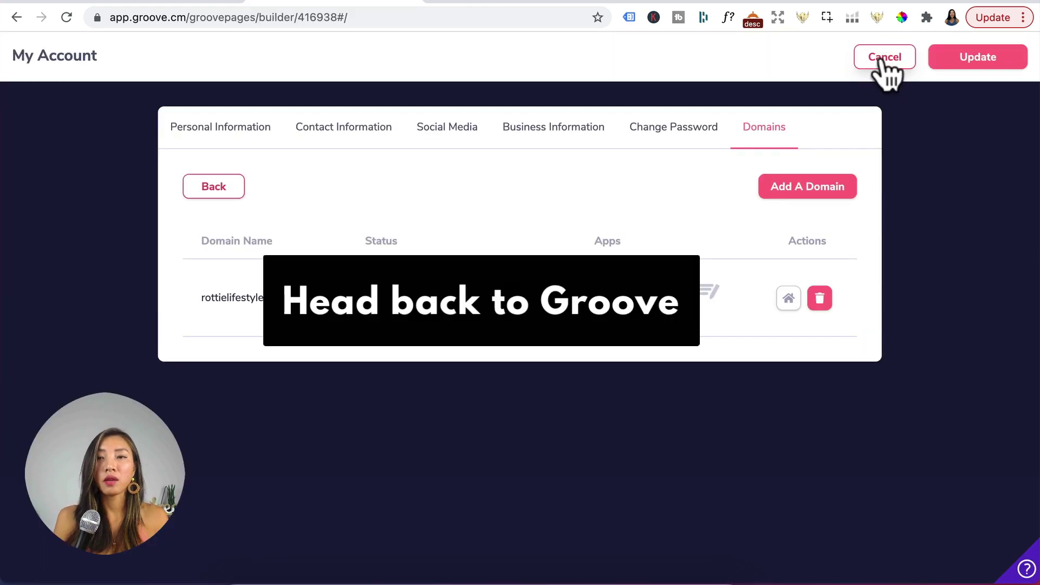
pyautogui.click(883, 59)
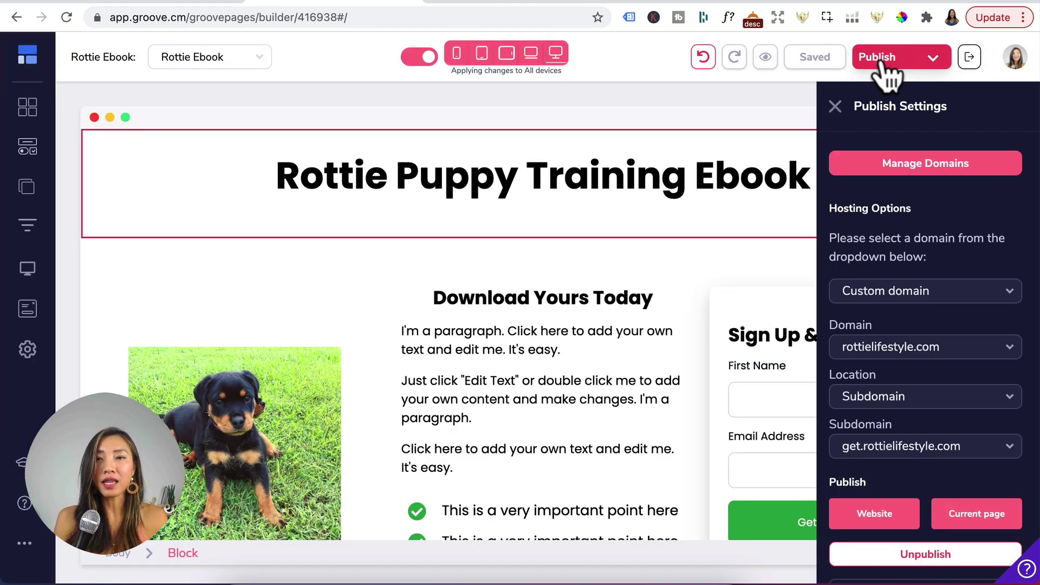
# Switch to GrooveMember and open the domain settings of the Demo Course membership.
pyautogui.click(28, 57)
pyautogui.moveTo(65, 165)
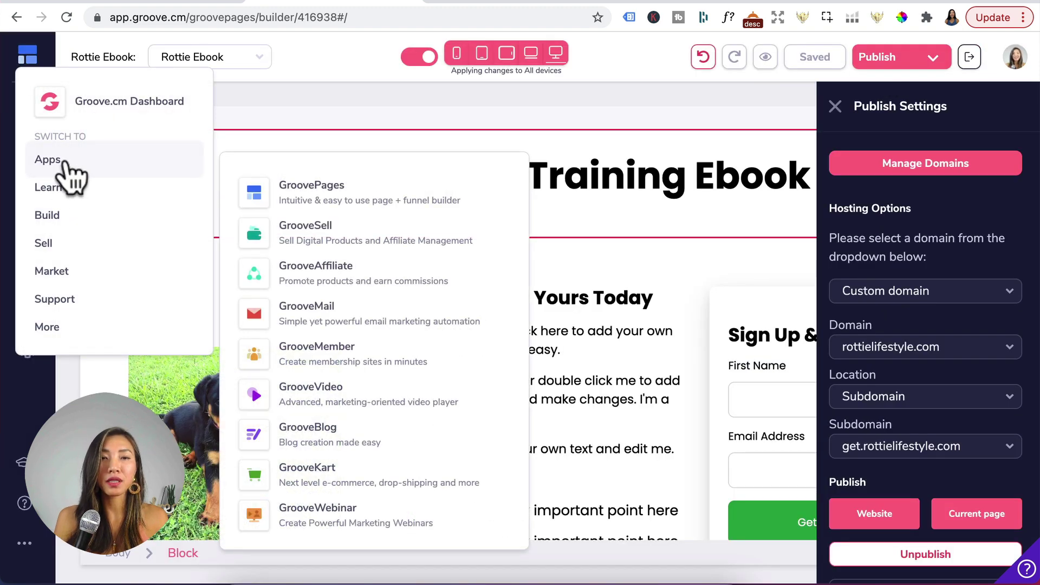
pyautogui.click(379, 353)
pyautogui.click(32, 154)
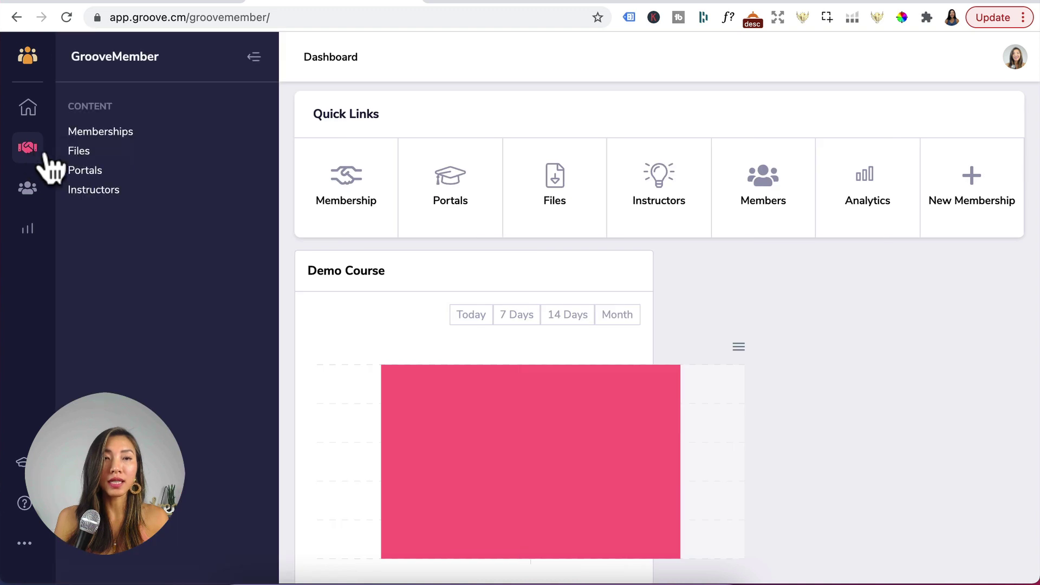
pyautogui.click(116, 133)
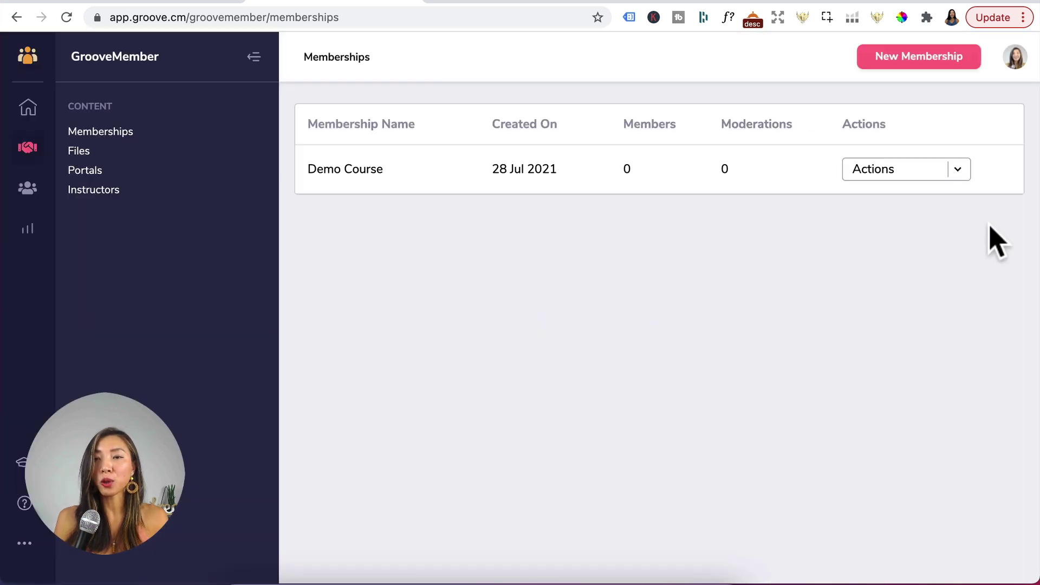
pyautogui.click(958, 170)
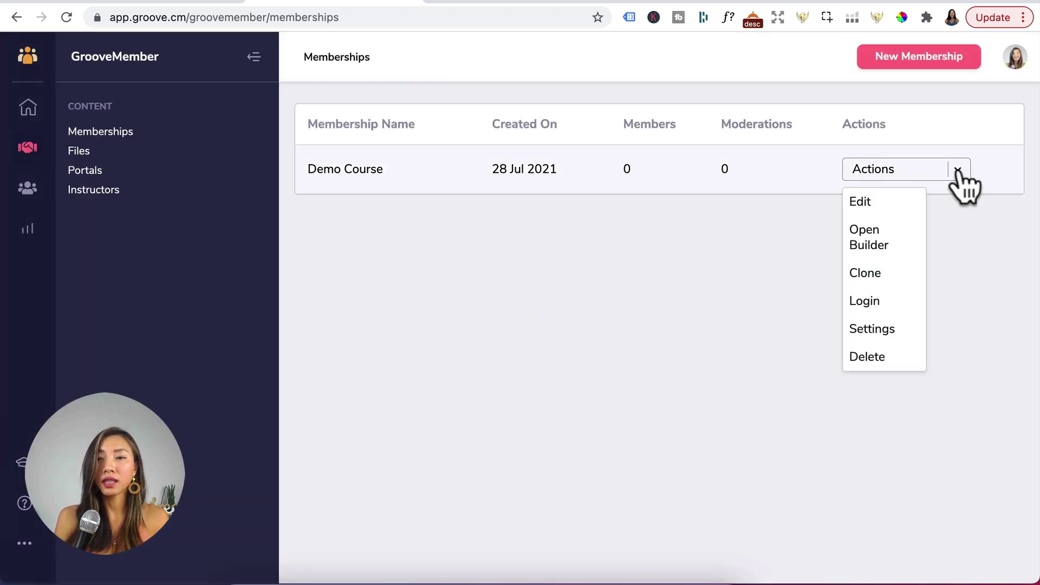
pyautogui.click(879, 329)
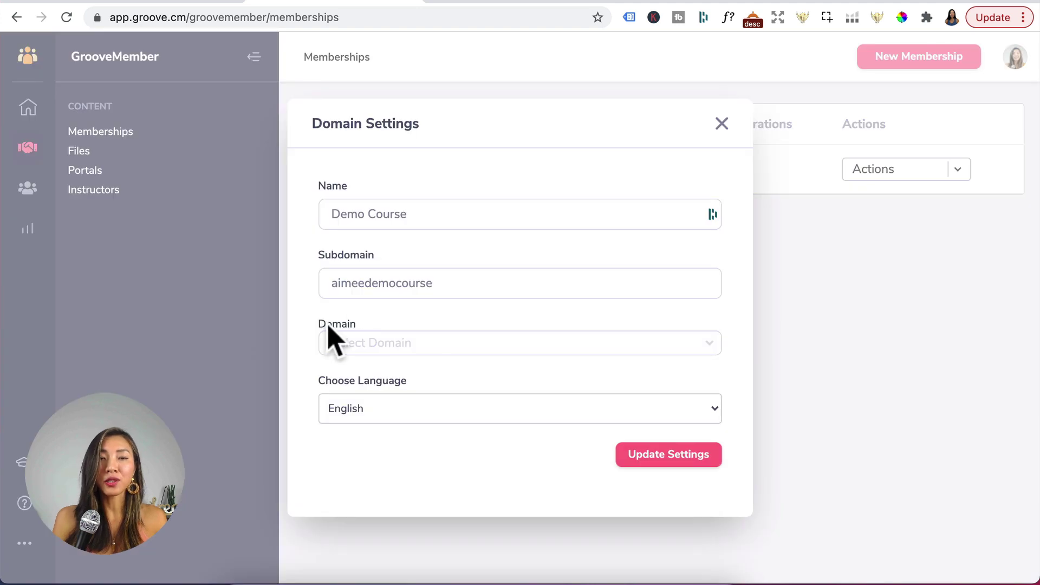
# Assign Demo Course to rottielifestyle.com with location Subdomain and subdomain members.rottielifestyle.com, and update the settings.
pyautogui.click(706, 353)
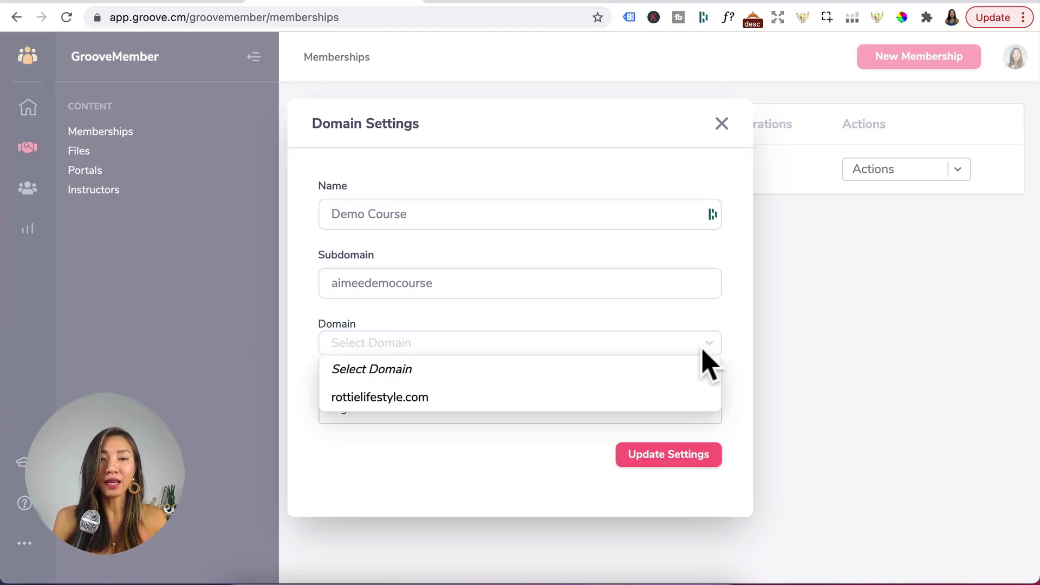
pyautogui.click(480, 396)
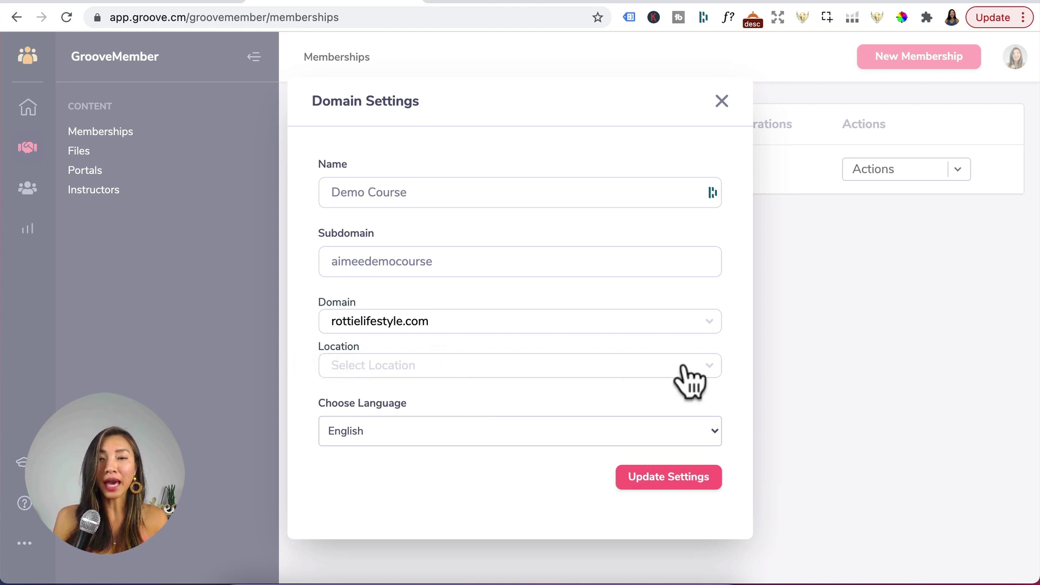
pyautogui.click(706, 365)
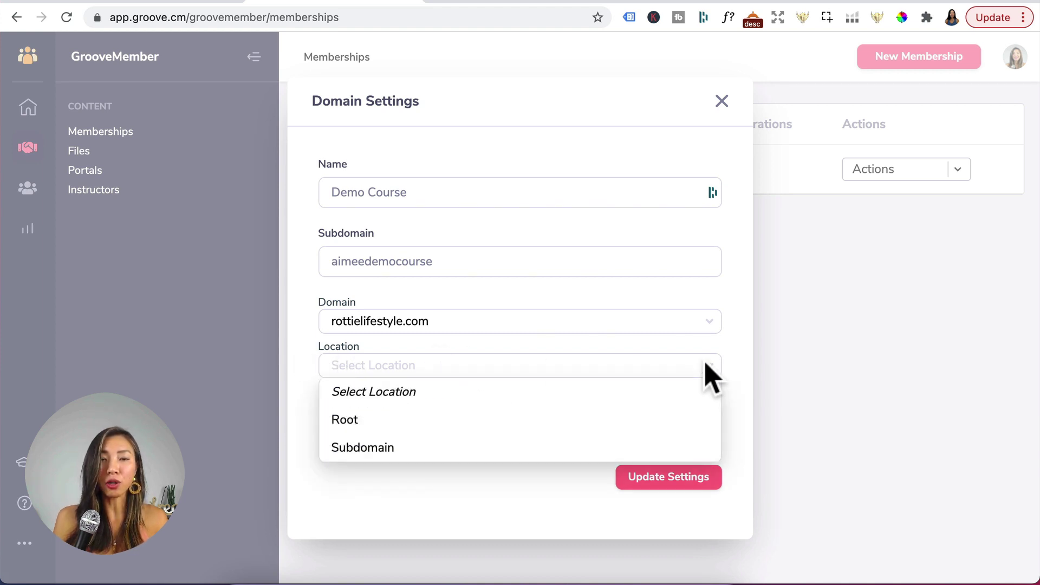
pyautogui.click(425, 444)
pyautogui.click(570, 387)
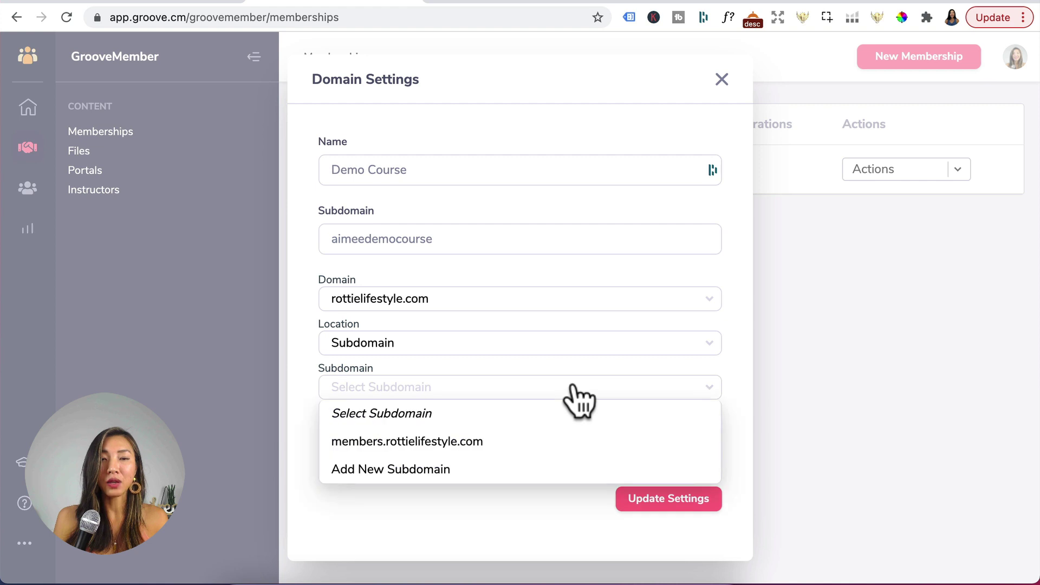
pyautogui.click(395, 443)
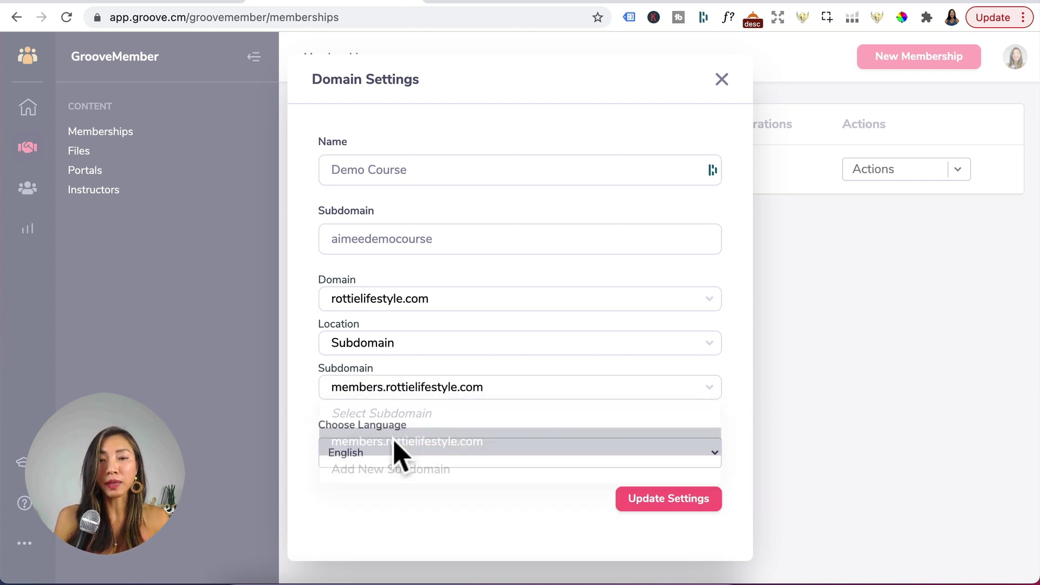
pyautogui.click(672, 514)
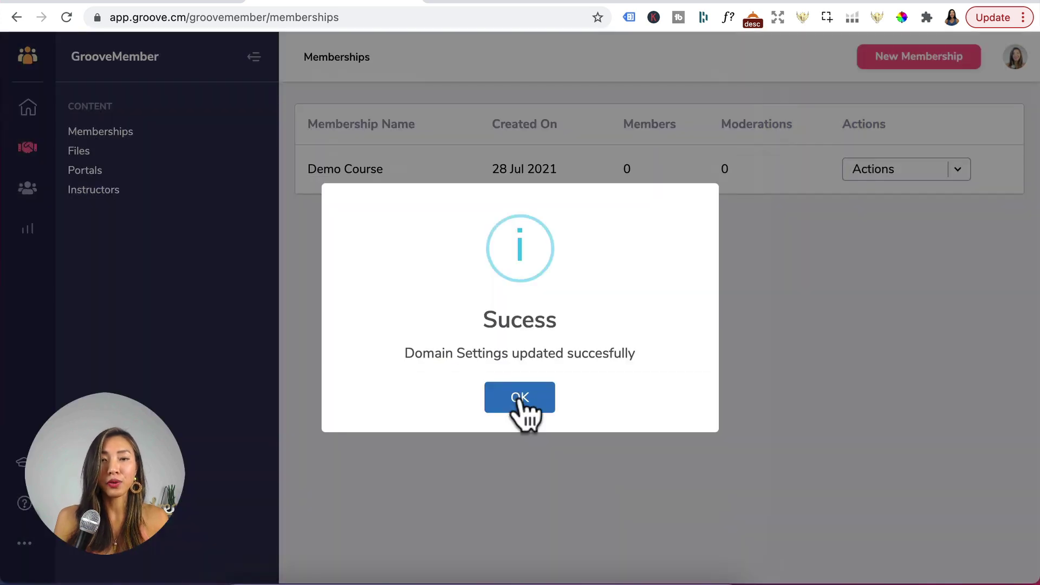
pyautogui.click(520, 400)
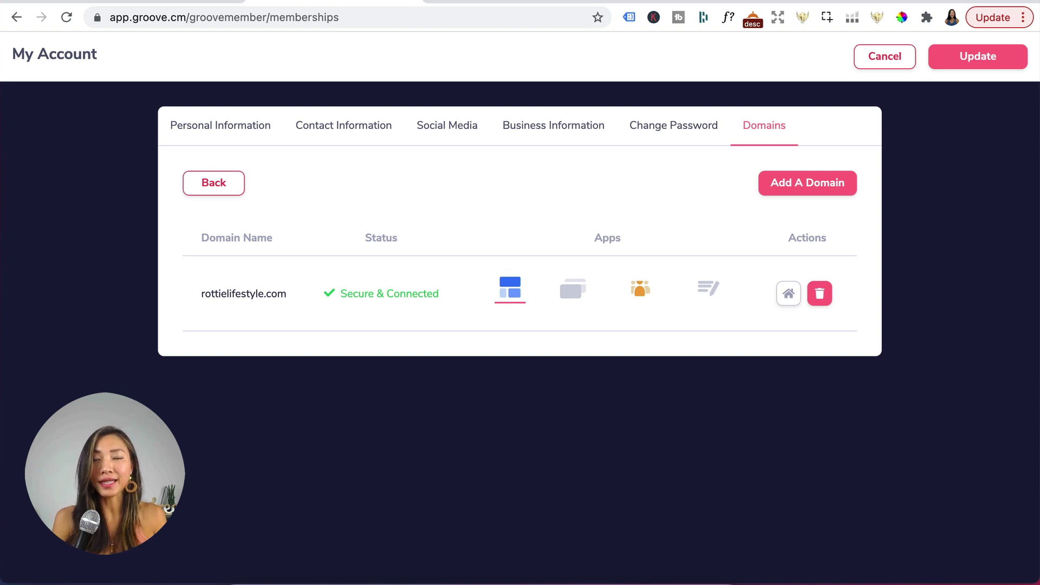
# Add a GrooveBlog subdomain named blog to rottielifestyle.com in the account's domain settings.
pyautogui.click(711, 293)
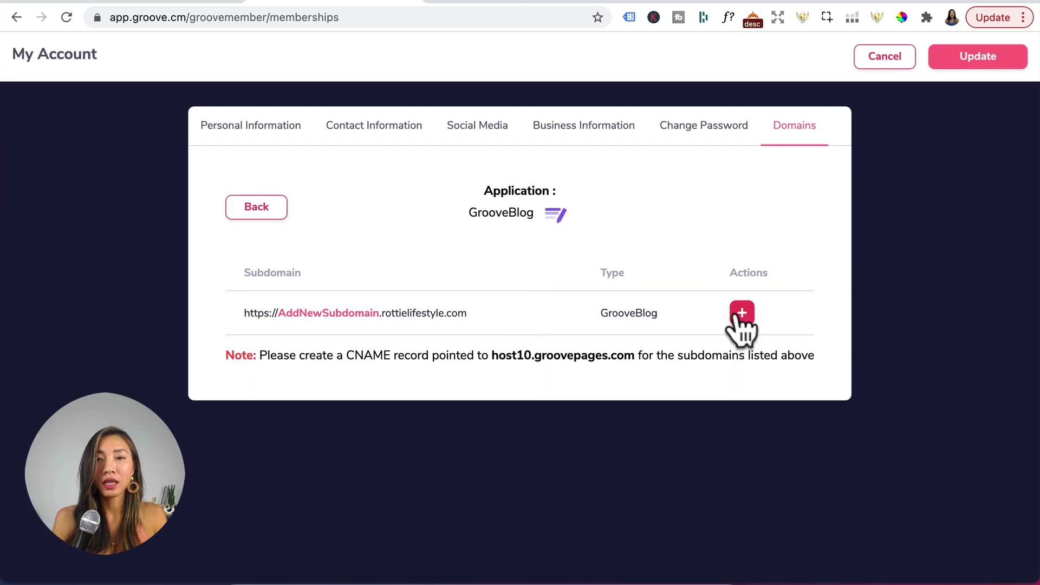
pyautogui.click(737, 312)
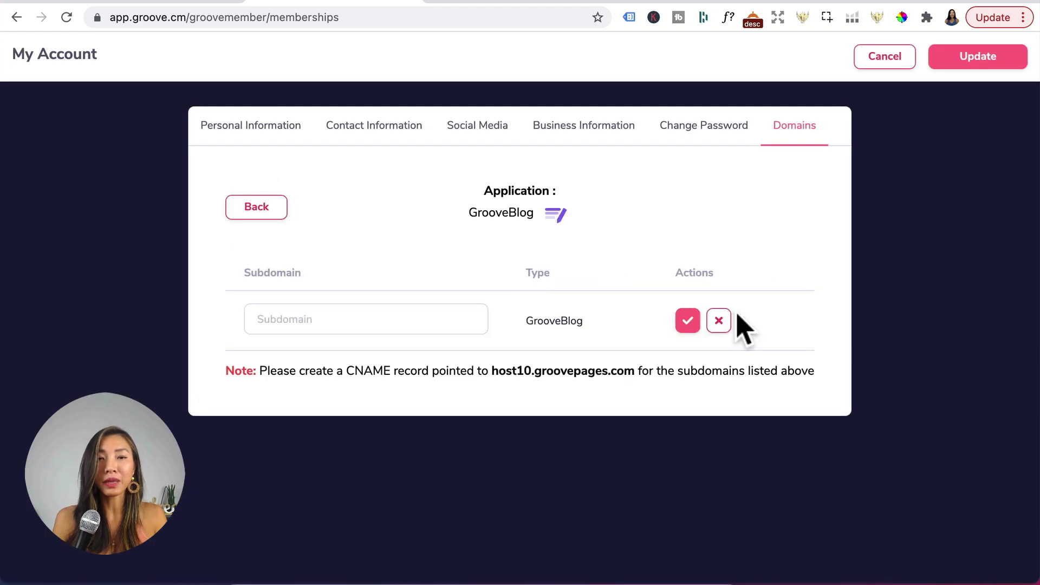
pyautogui.click(327, 312)
pyautogui.write('blog')
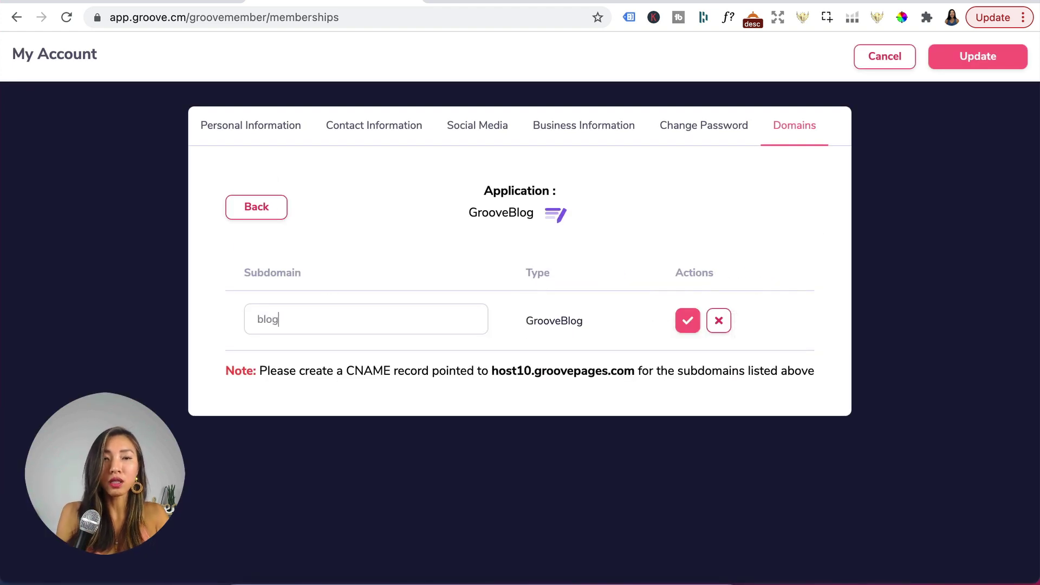
pyautogui.click(685, 324)
pyautogui.click(686, 325)
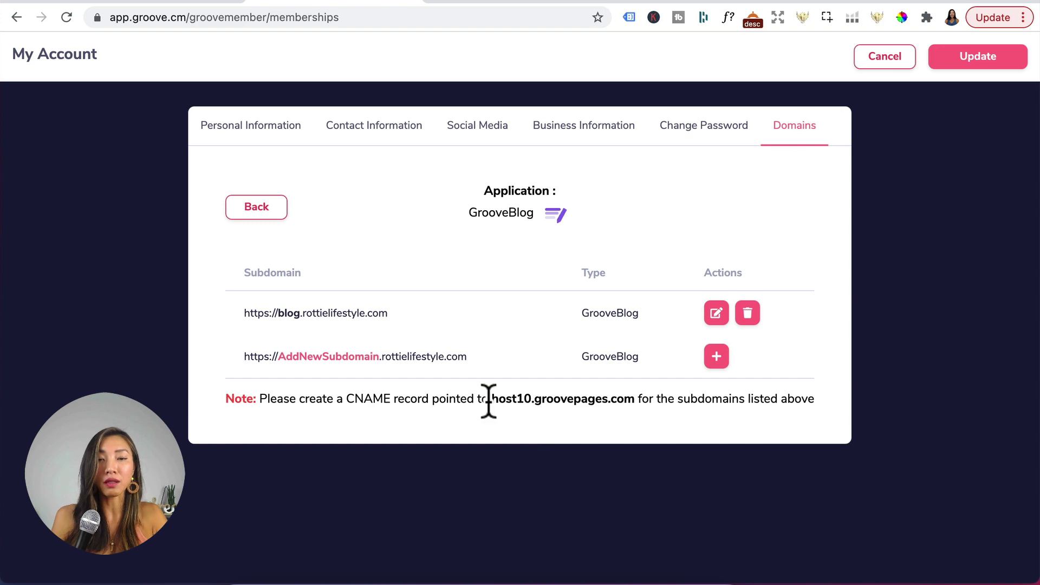
# Copy the CNAME target host10.groovepages.com from the note and switch to Cloudflare's DNS page for rottielifestyle.com.
pyautogui.moveTo(491, 399); pyautogui.dragTo(637, 399)
pyautogui.press('super+c')
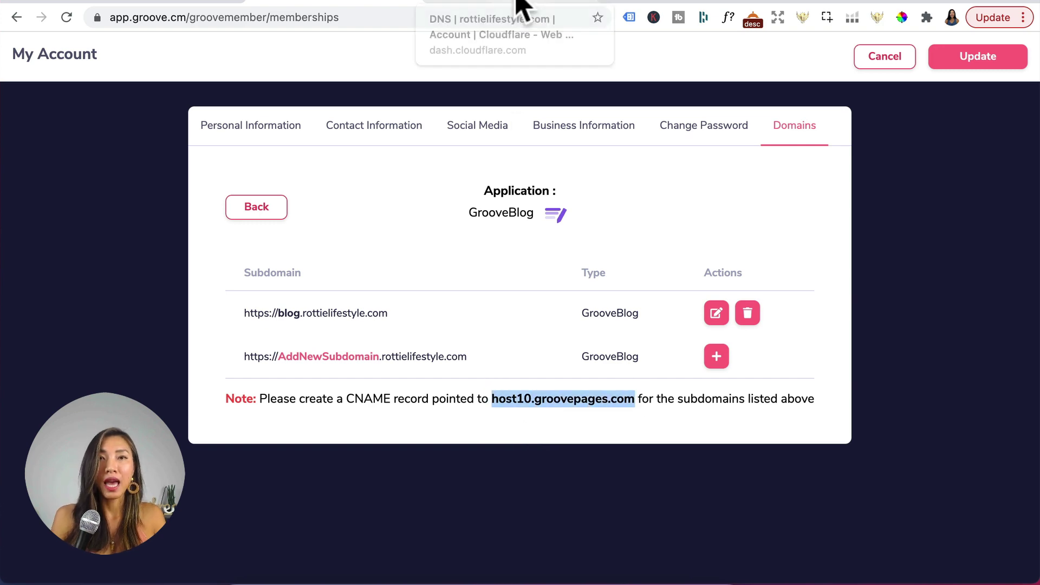
pyautogui.click(519, 5)
# Fill in a new DNS record of type CNAME with the name blog and the target host10.groovepages.com.
pyautogui.scroll(3, 405, 144)
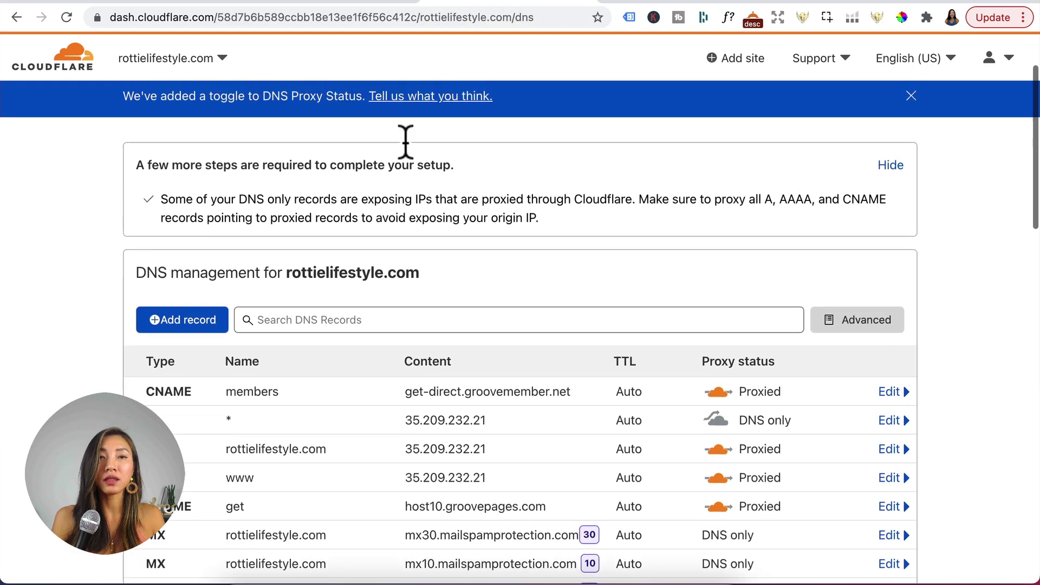
pyautogui.scroll(2, 223, 123)
pyautogui.scroll(-2, 297, 271)
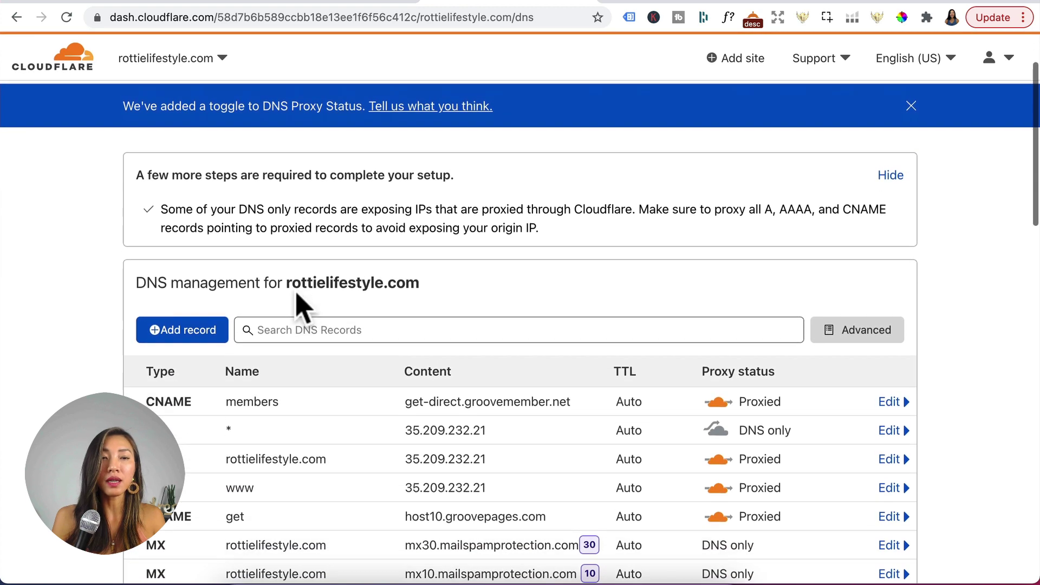
pyautogui.click(182, 324)
pyautogui.click(184, 414)
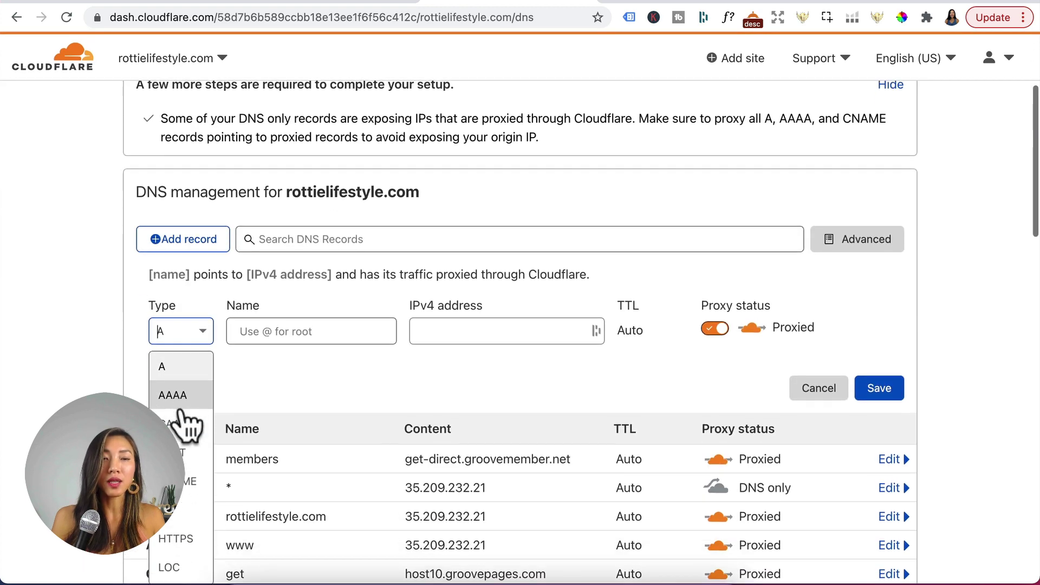
pyautogui.click(186, 477)
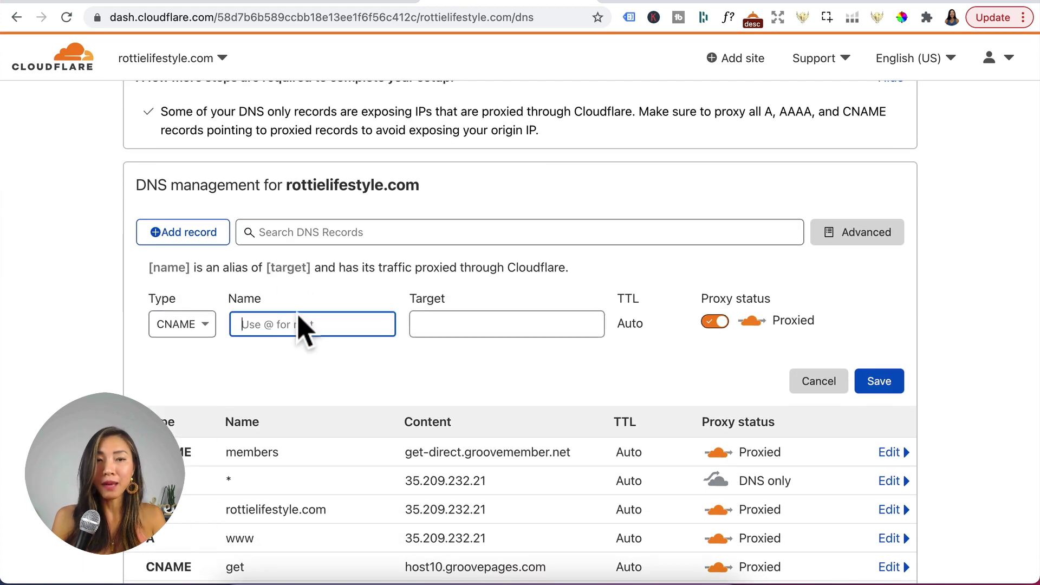
pyautogui.write('blog')
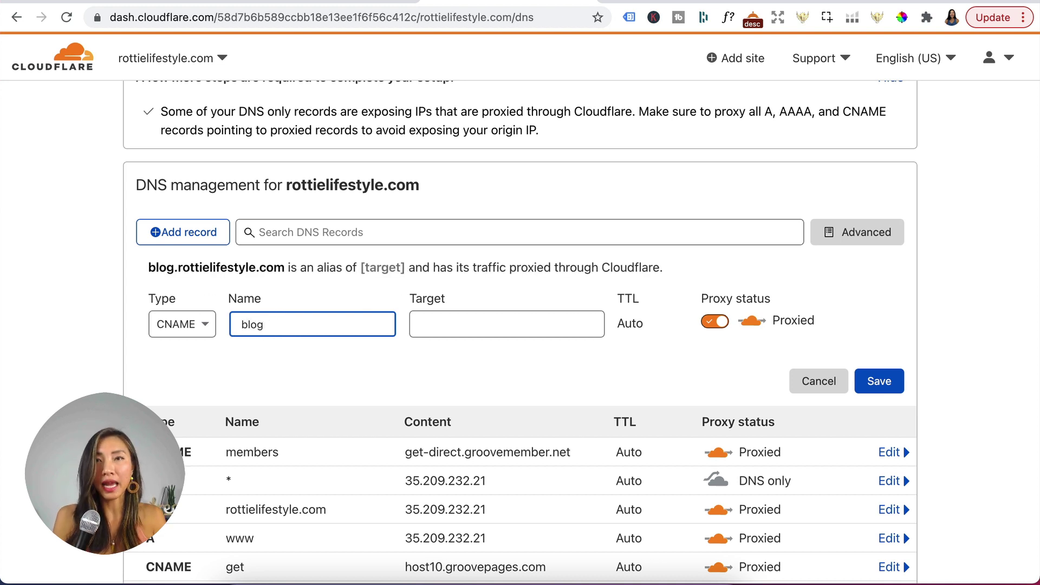
pyautogui.click(465, 315)
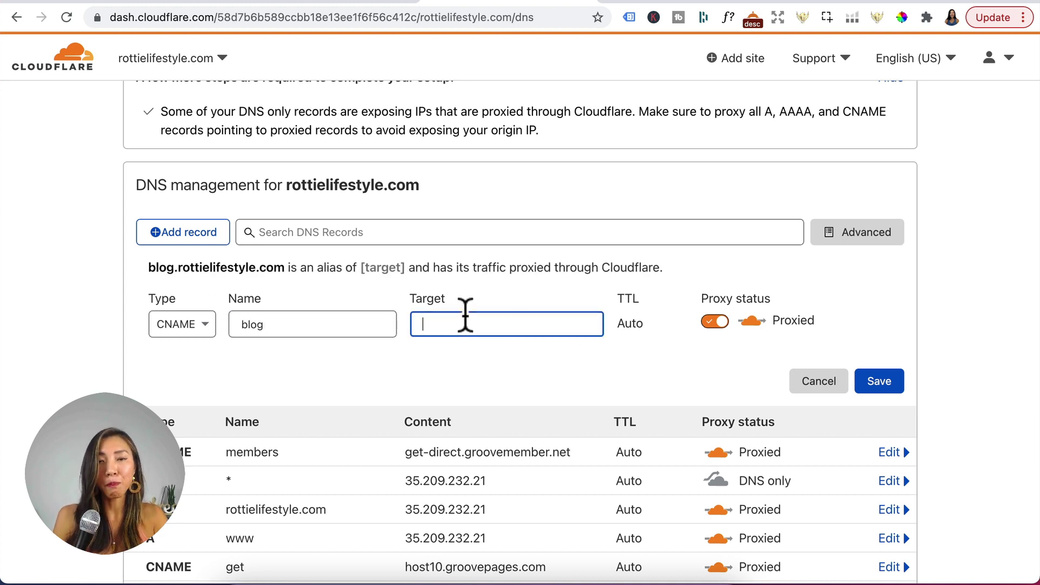
pyautogui.press('super+v')
pyautogui.click(536, 371)
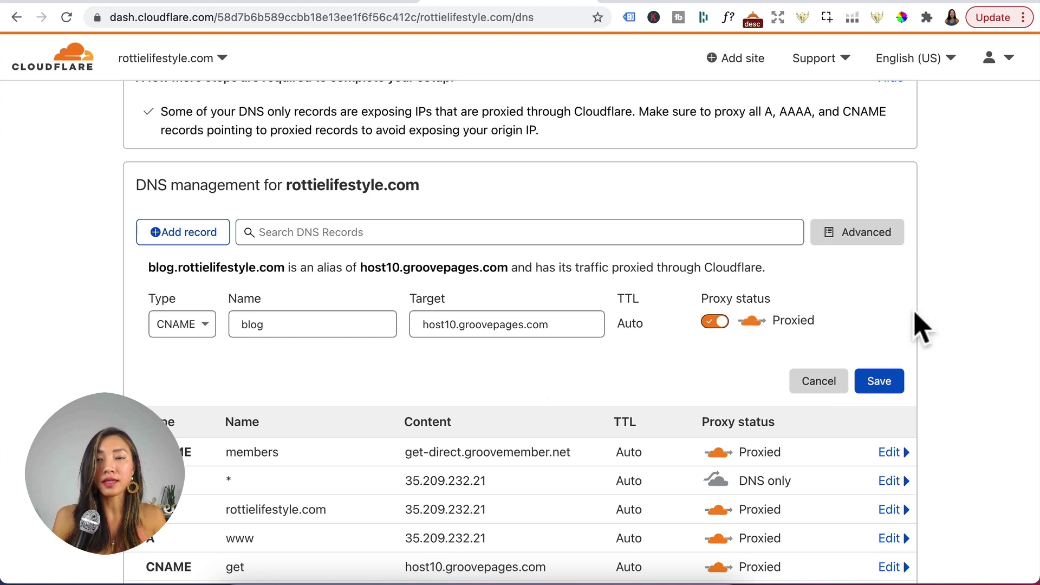
# Return to Groove, leave the account settings and open the domain settings of rottie blog in GrooveBlog.
pyautogui.click(360, 1)
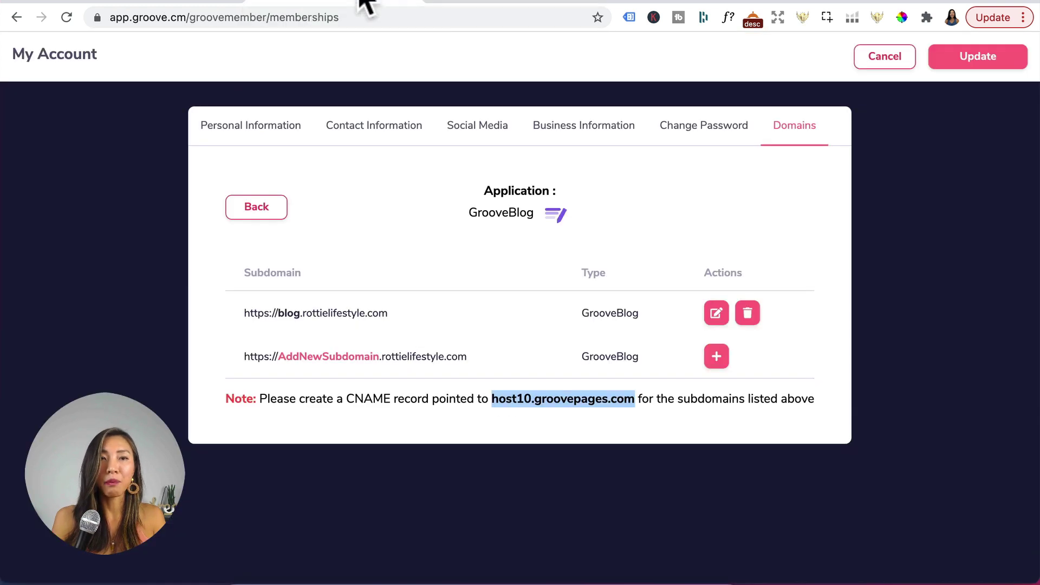
pyautogui.click(880, 60)
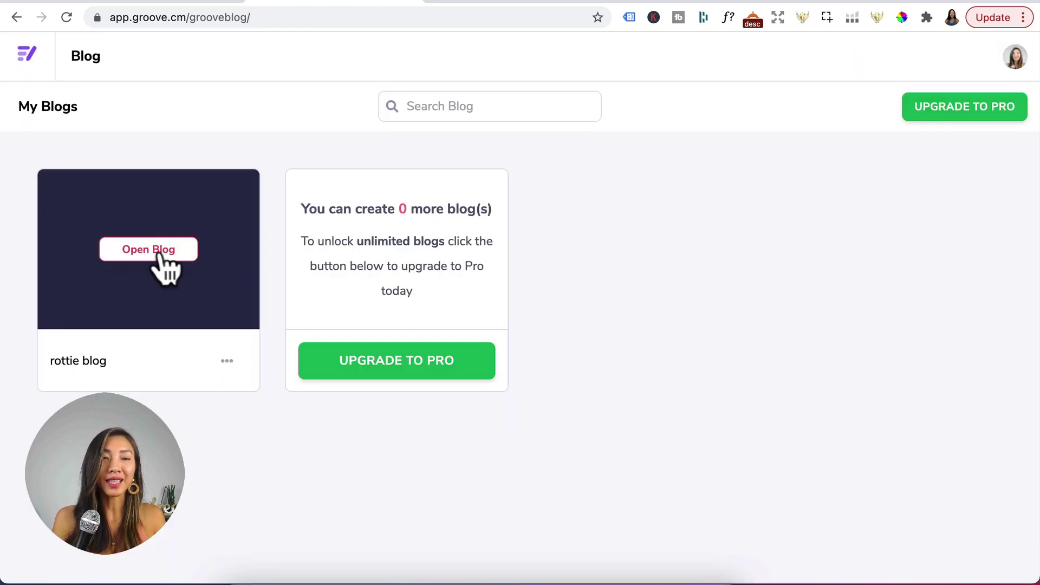
pyautogui.click(161, 255)
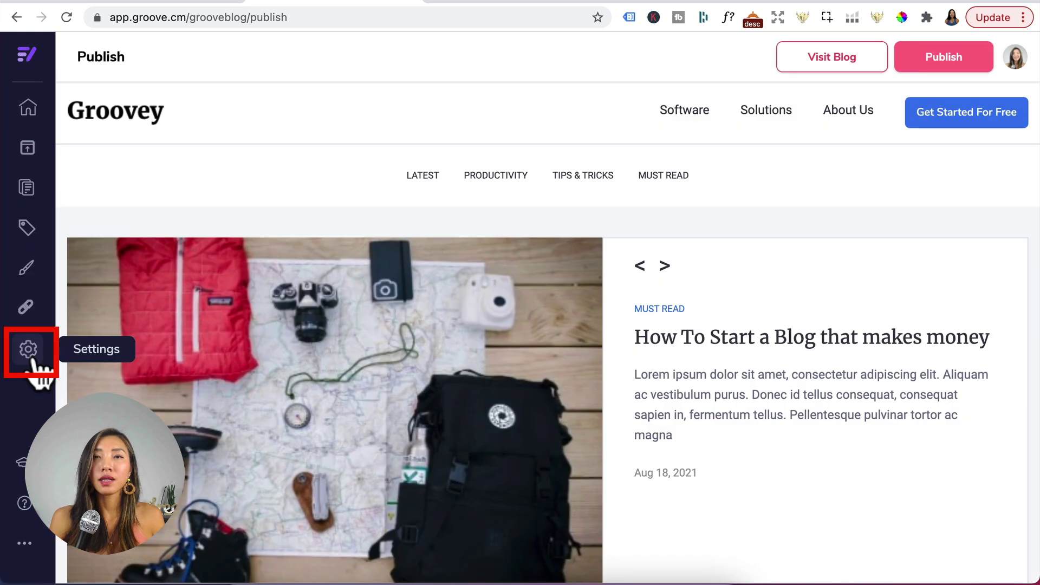
pyautogui.click(32, 354)
pyautogui.click(154, 115)
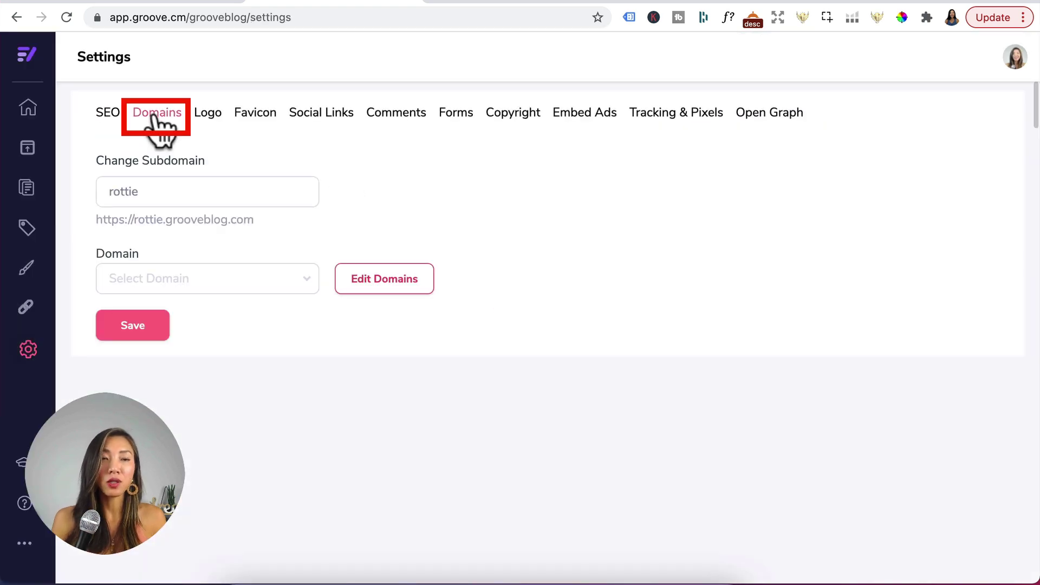
# Assign the blog to rottielifestyle.com with location Subdomain and subdomain blog.rottielifestyle.com, and save the domain settings.
pyautogui.click(291, 282)
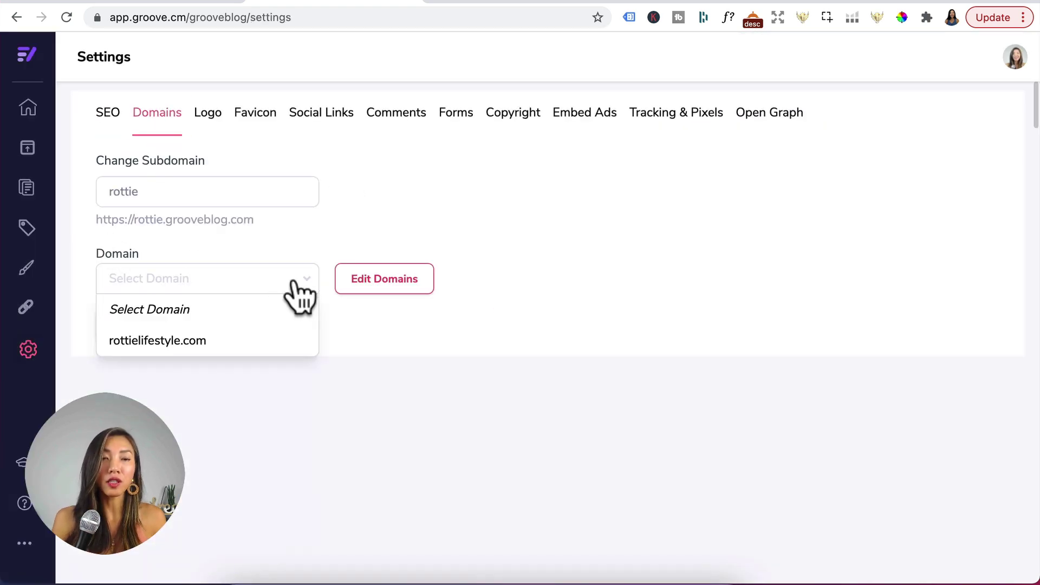
pyautogui.click(182, 343)
pyautogui.click(182, 343)
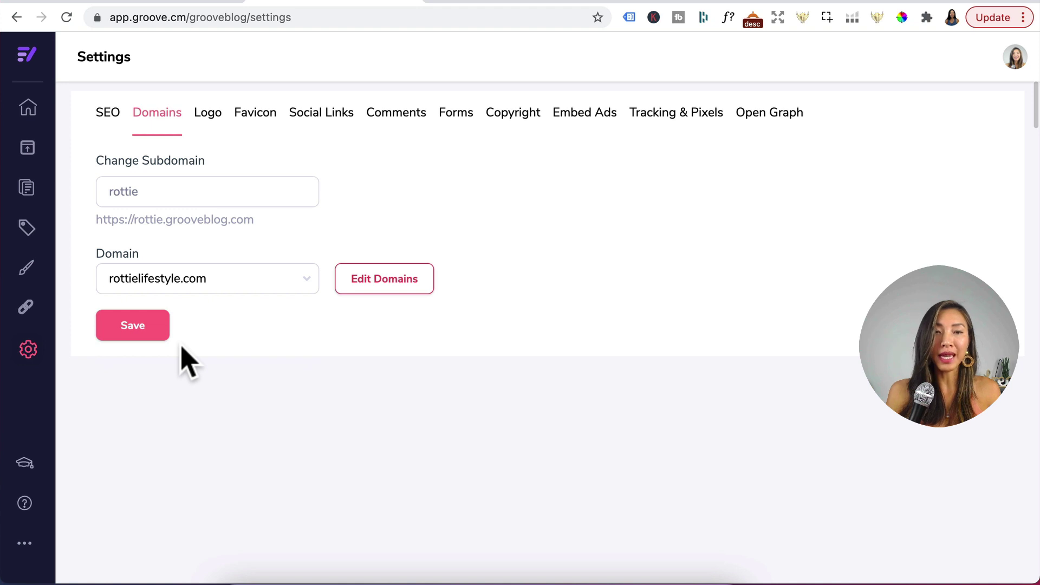
pyautogui.click(295, 344)
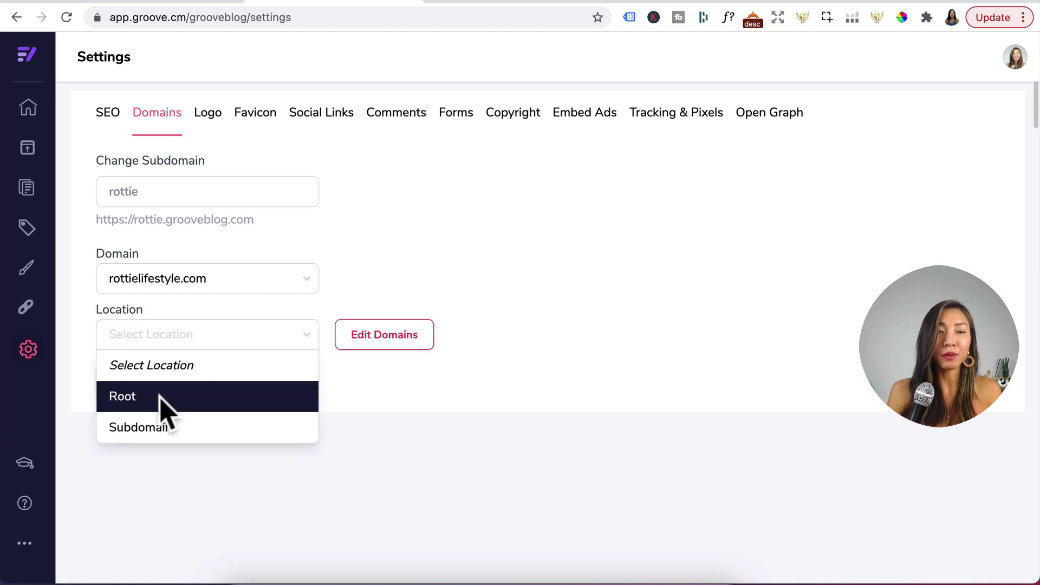
pyautogui.click(160, 428)
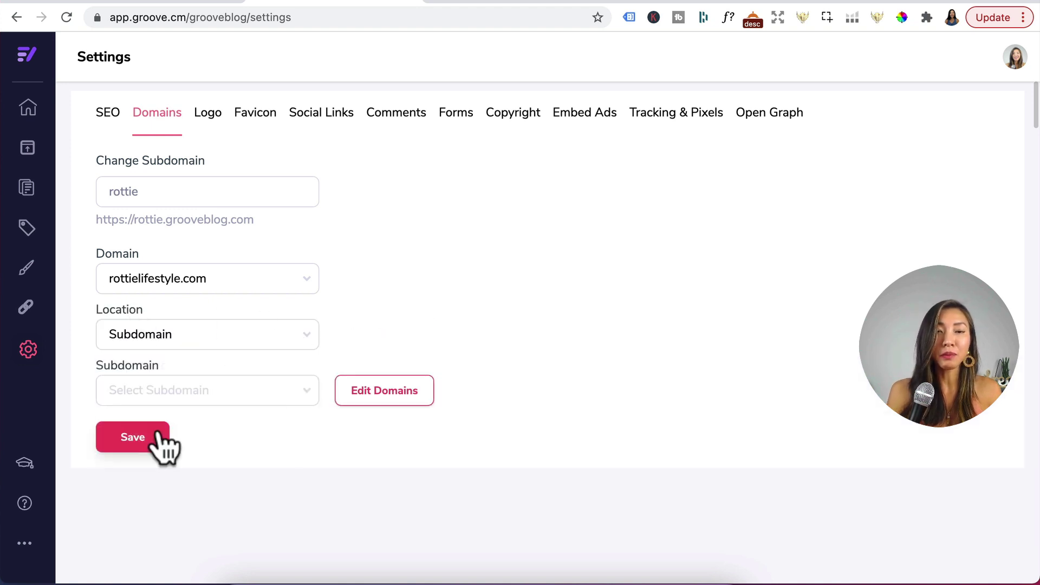
pyautogui.click(203, 390)
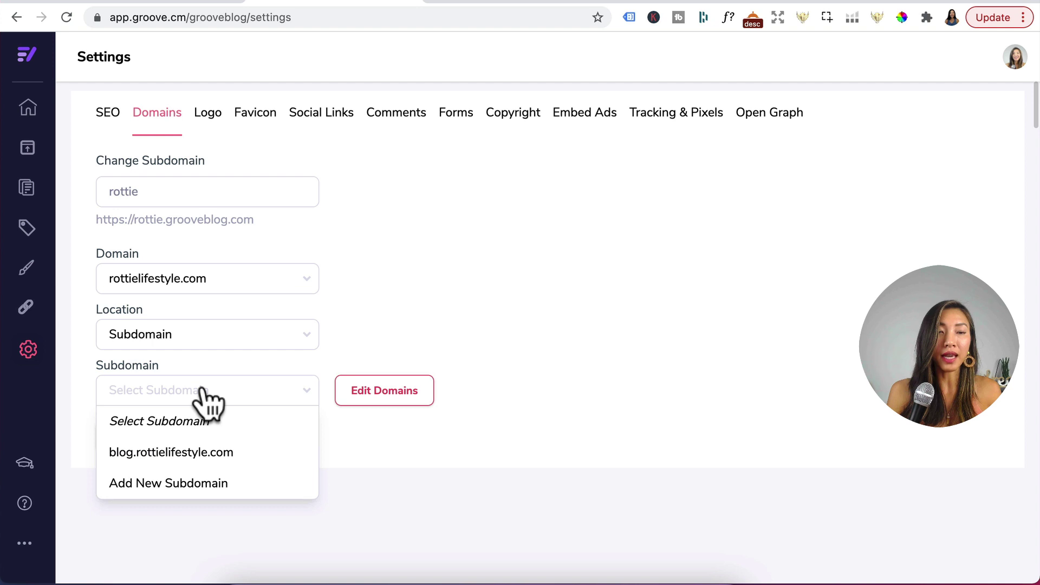
pyautogui.click(183, 455)
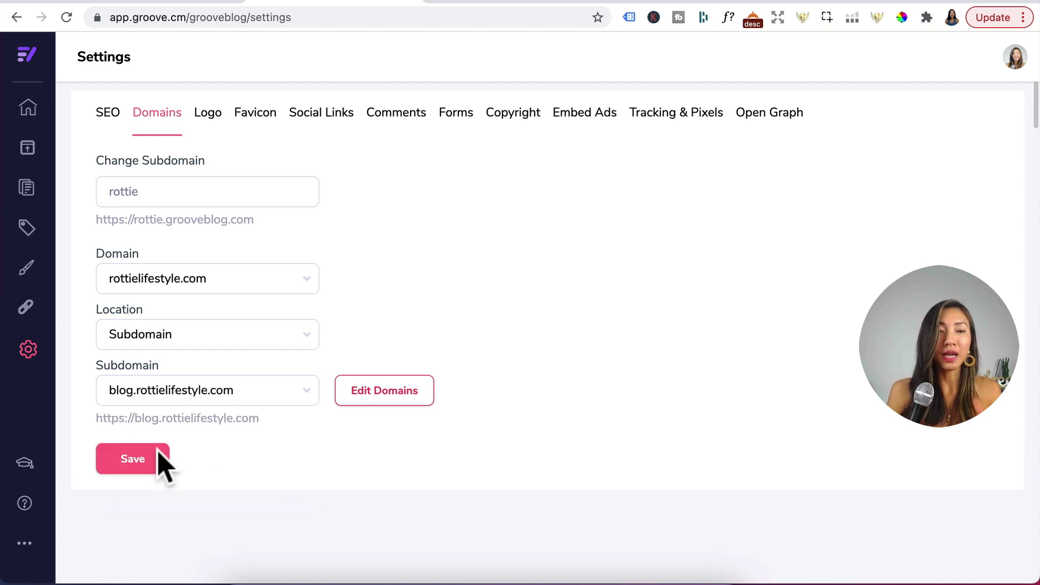
pyautogui.click(138, 467)
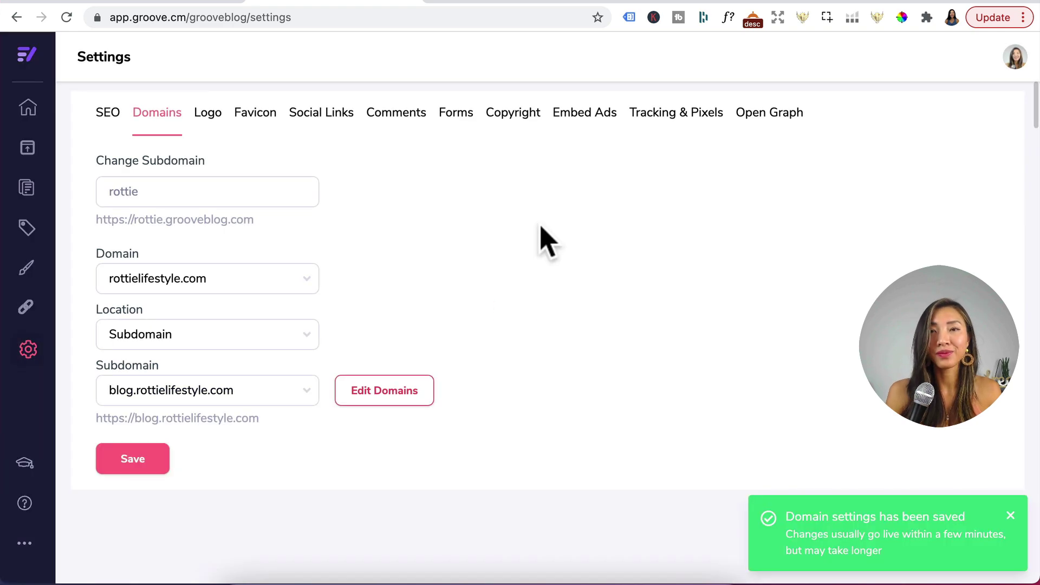